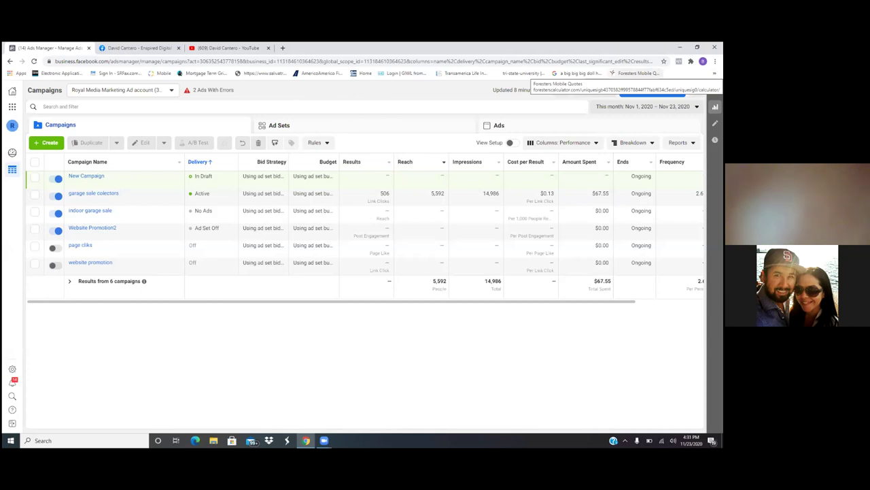
Step: Add a new folder to the bookmarks bar named 'ads mngr'
{"action": "right_click", "coordinate": [645, 74]}
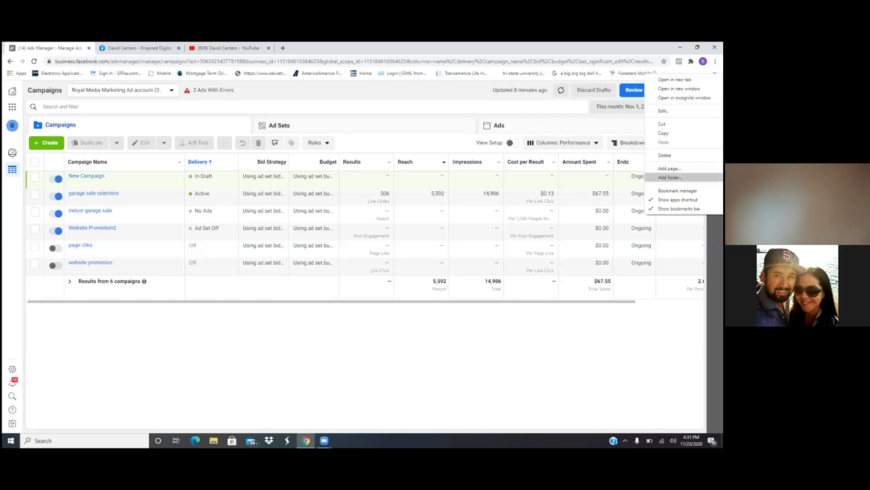
{"action": "left_click", "coordinate": [670, 177]}
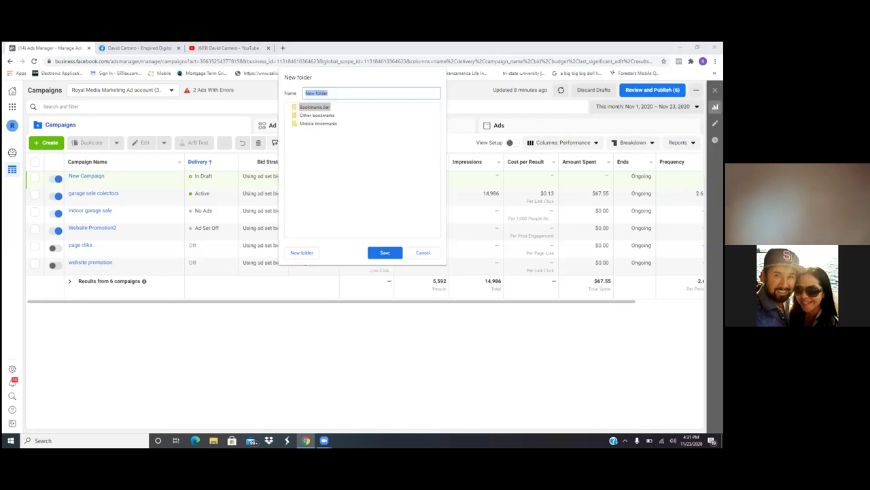
{"action": "left_click", "coordinate": [369, 97]}
{"action": "key", "text": "BackSpace"}
{"action": "key", "text": "BackSpace"}
{"action": "key", "text": "BackSpace"}
{"action": "key", "text": "BackSpace"}
{"action": "key", "text": "BackSpace"}
{"action": "key", "text": "BackSpace"}
{"action": "key", "text": "BackSpace"}
{"action": "key", "text": "BackSpace"}
{"action": "key", "text": "BackSpace"}
{"action": "type", "text": "ads manager"}
{"action": "key", "text": "BackSpace"}
{"action": "key", "text": "BackSpace"}
{"action": "key", "text": "BackSpace"}
{"action": "key", "text": "BackSpace"}
{"action": "key", "text": "BackSpace"}
{"action": "left_click", "coordinate": [382, 253]}
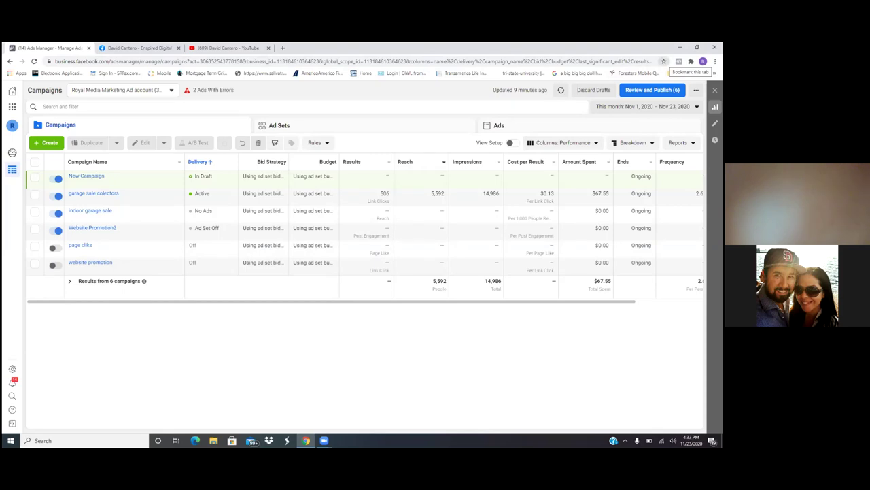
Step: Bookmark the Ads Manager campaigns page into the ads mngr folder
{"action": "left_click", "coordinate": [663, 61]}
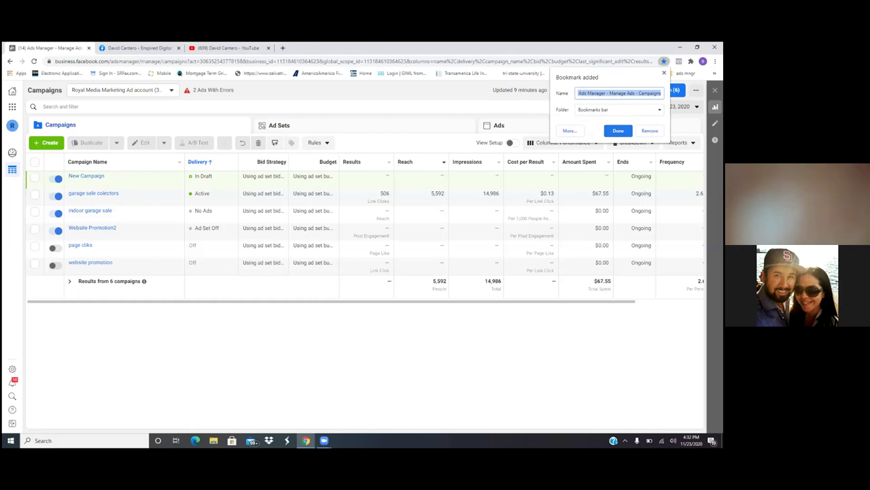
{"action": "left_click", "coordinate": [618, 109]}
{"action": "left_click", "coordinate": [598, 121]}
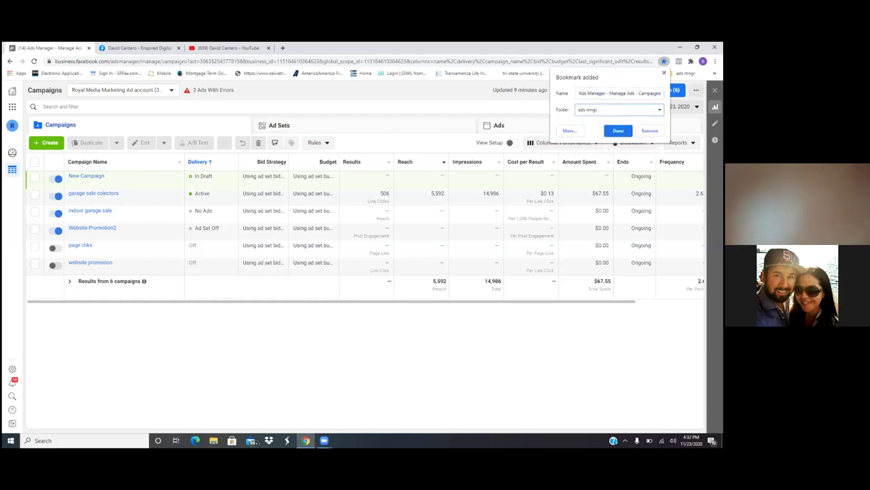
{"action": "left_click", "coordinate": [618, 130]}
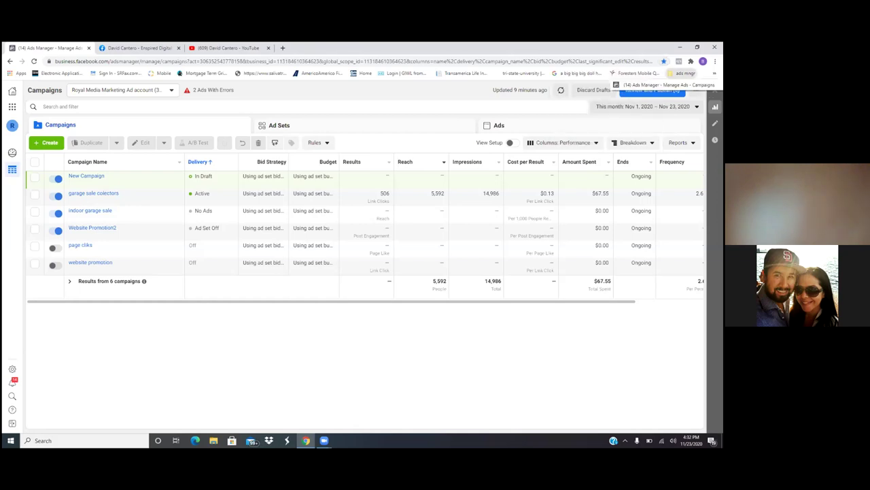
Step: Reopen the campaigns page from the ads mngr folder on the bookmarks bar
{"action": "left_click", "coordinate": [683, 73]}
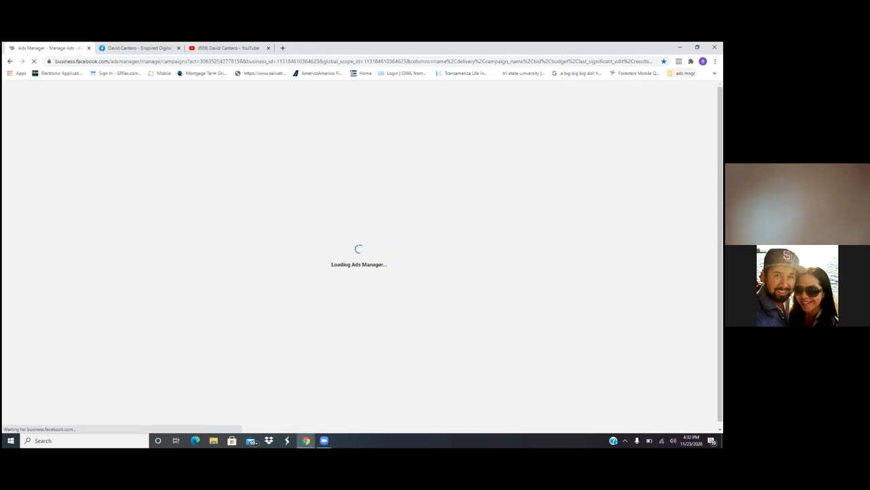
{"action": "right_click", "coordinate": [683, 73]}
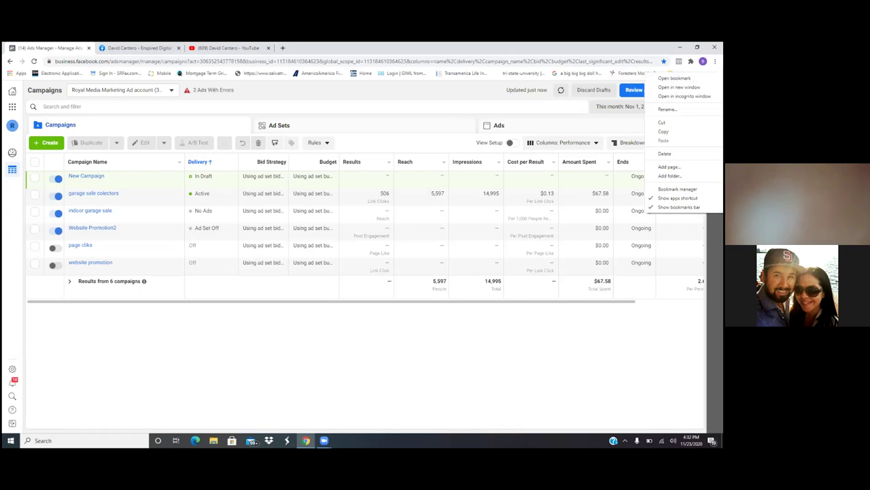
{"action": "key", "text": "Escape"}
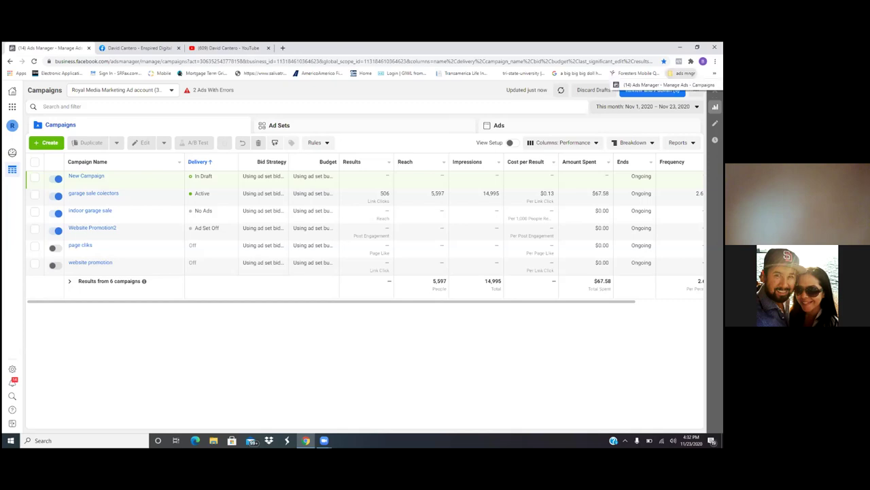
{"action": "right_click", "coordinate": [683, 72]}
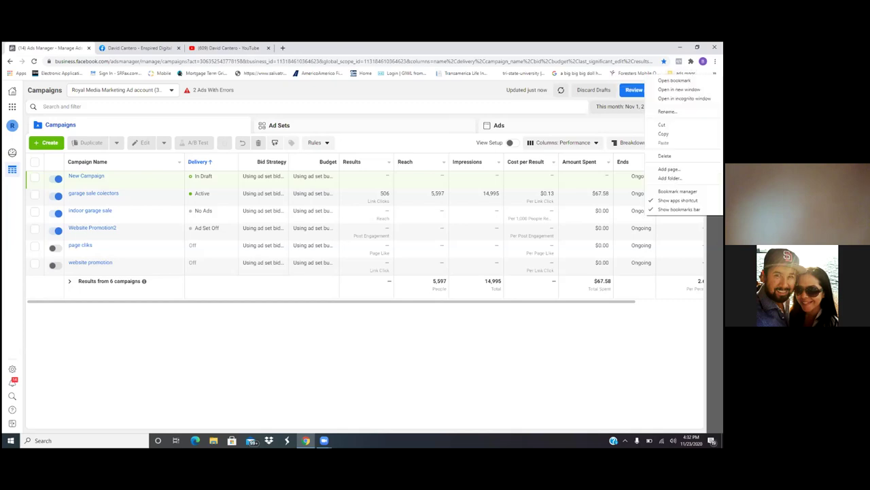
{"action": "key", "text": "Escape"}
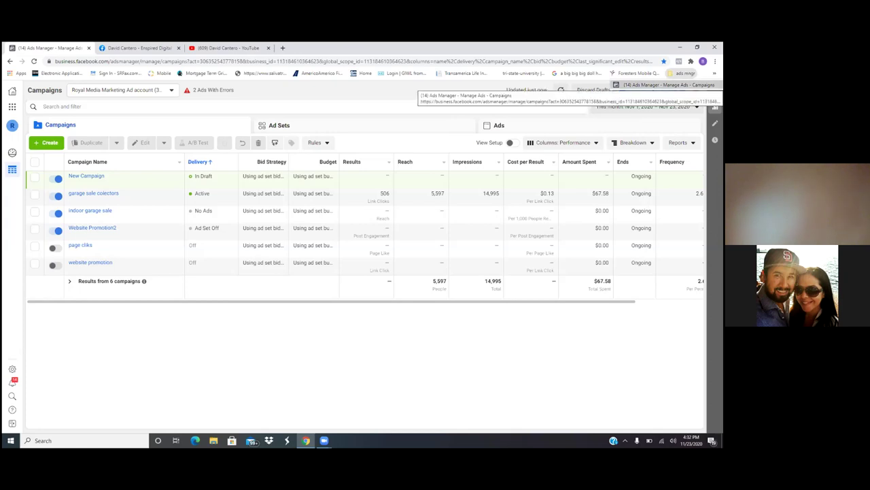
{"action": "left_click", "coordinate": [683, 73]}
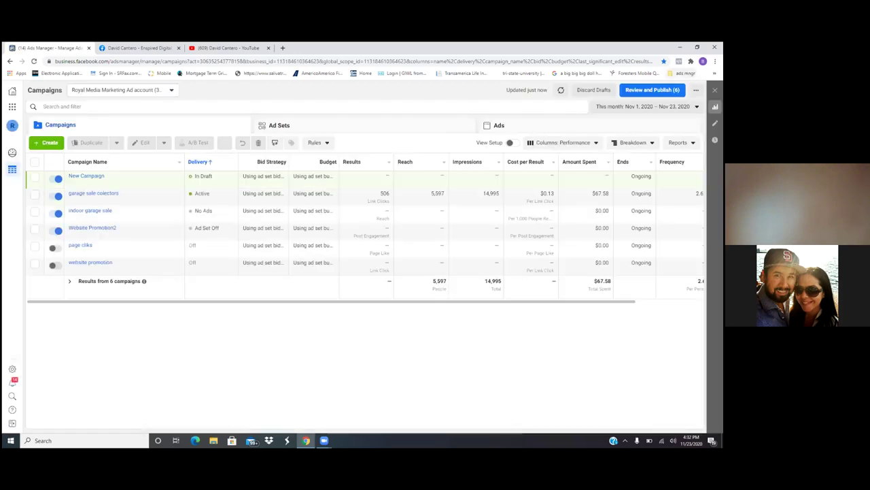
Step: Try dragging the current page's bookmark into the ads mngr folder
{"action": "right_click", "coordinate": [684, 73]}
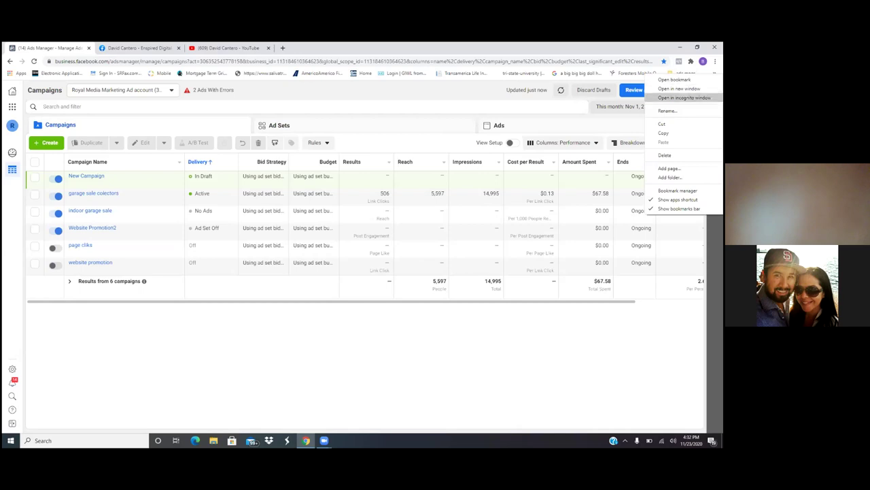
{"action": "left_click", "coordinate": [666, 110]}
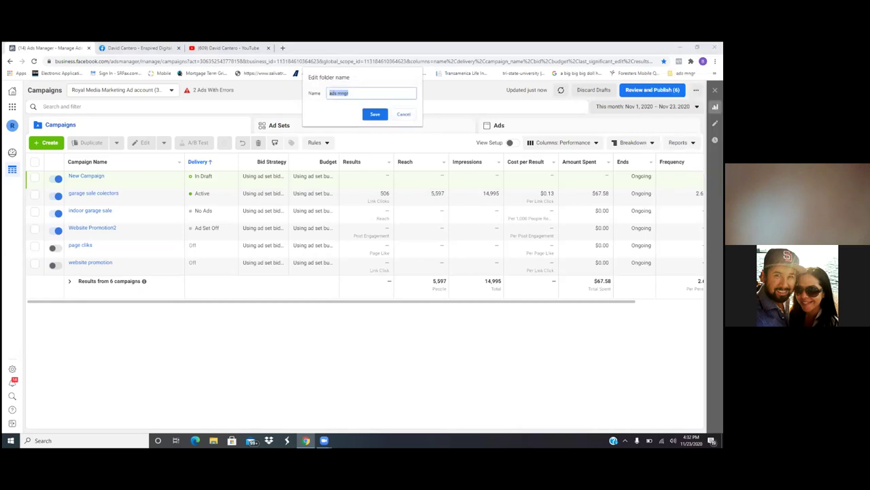
{"action": "left_click", "coordinate": [404, 114]}
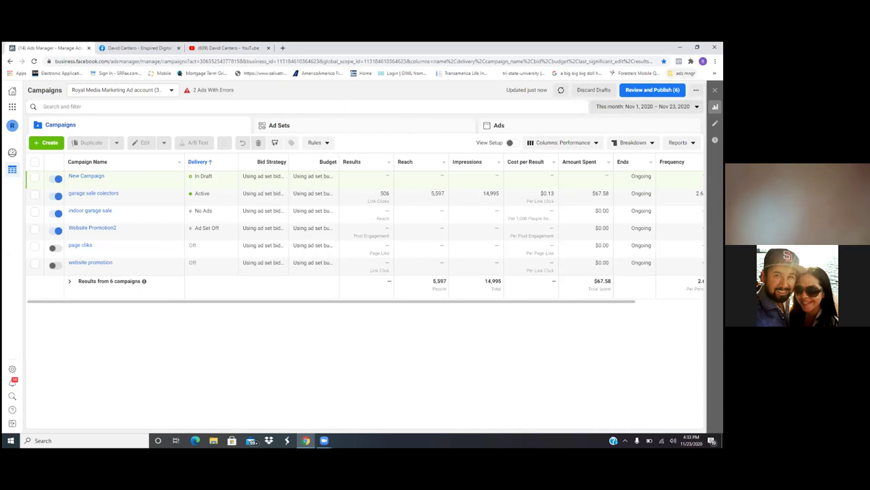
{"action": "left_click_drag", "start_coordinate": [48, 61], "coordinate": [684, 74]}
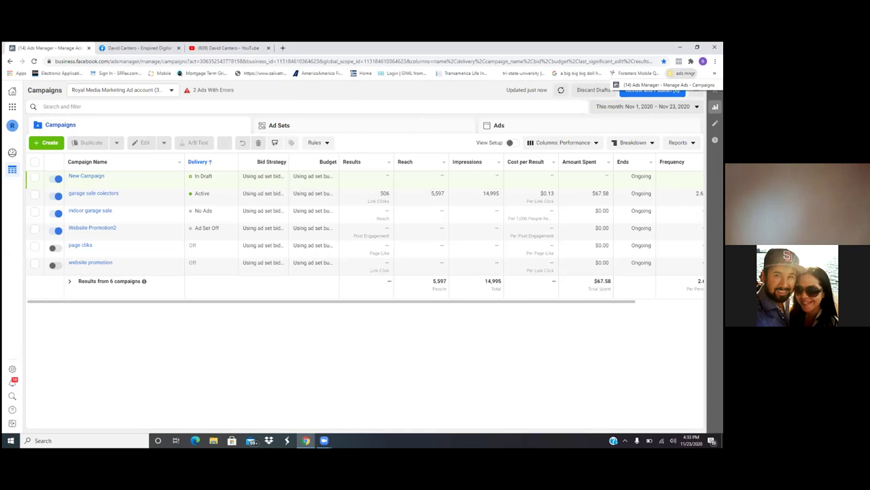
{"action": "left_click_drag", "start_coordinate": [683, 73], "coordinate": [684, 74]}
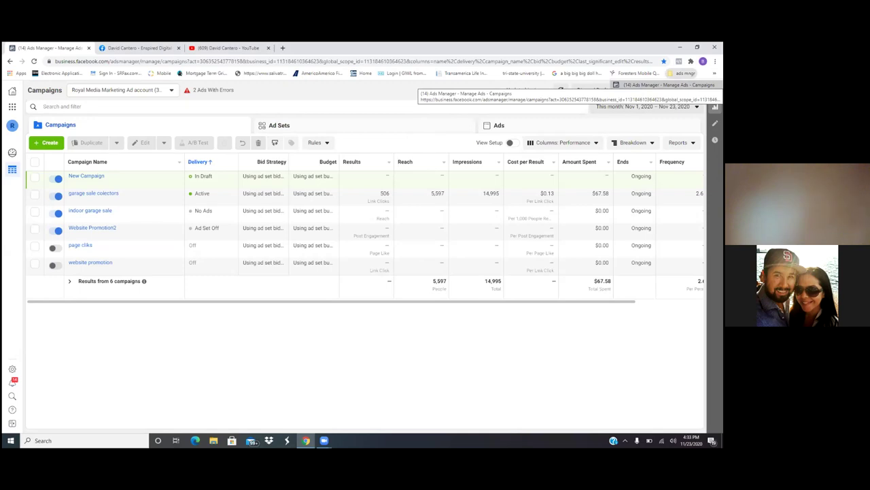
{"action": "left_click_drag", "start_coordinate": [684, 74], "coordinate": [683, 73]}
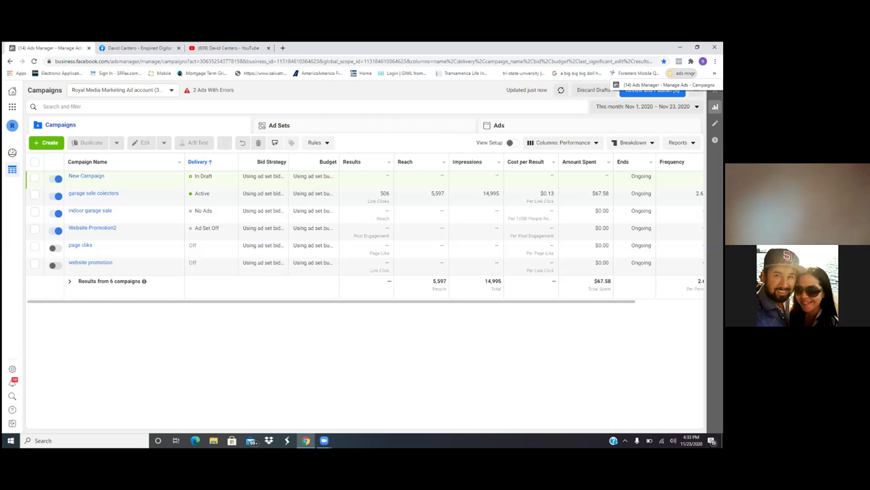
{"action": "left_click_drag", "start_coordinate": [683, 73], "coordinate": [683, 85]}
Step: Remove the old bookmark and re-save the page as 'dashboard' in ads mngr
{"action": "key", "text": "ctrl+d"}
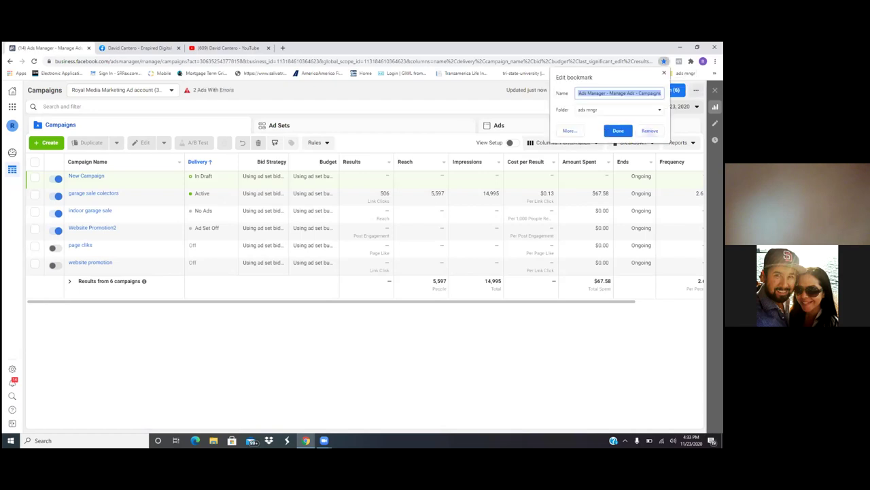
{"action": "left_click", "coordinate": [649, 131]}
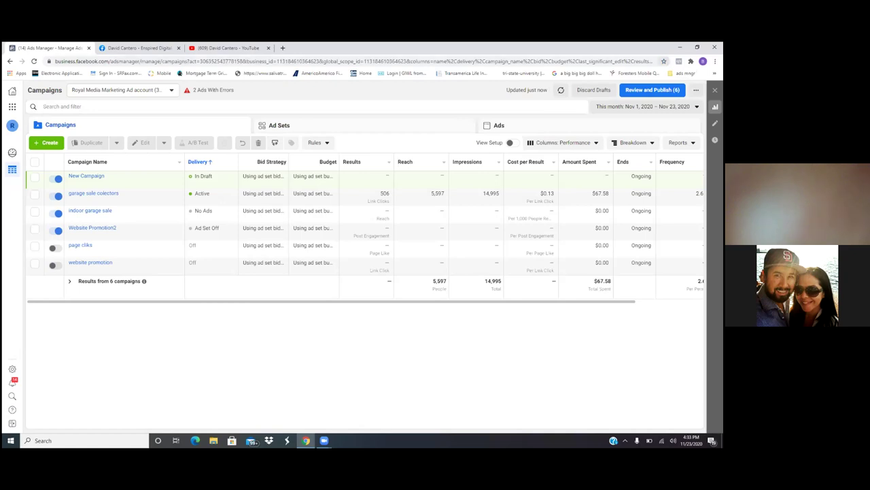
{"action": "left_click", "coordinate": [663, 61]}
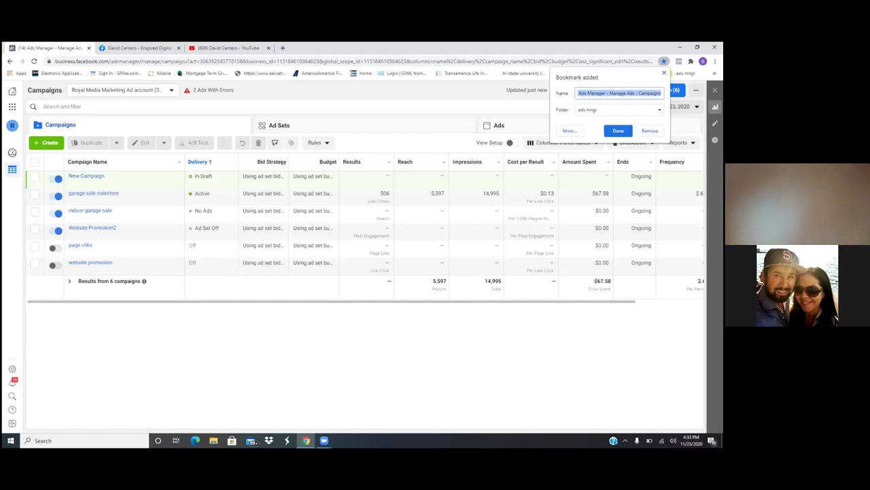
{"action": "key", "text": "BackSpace"}
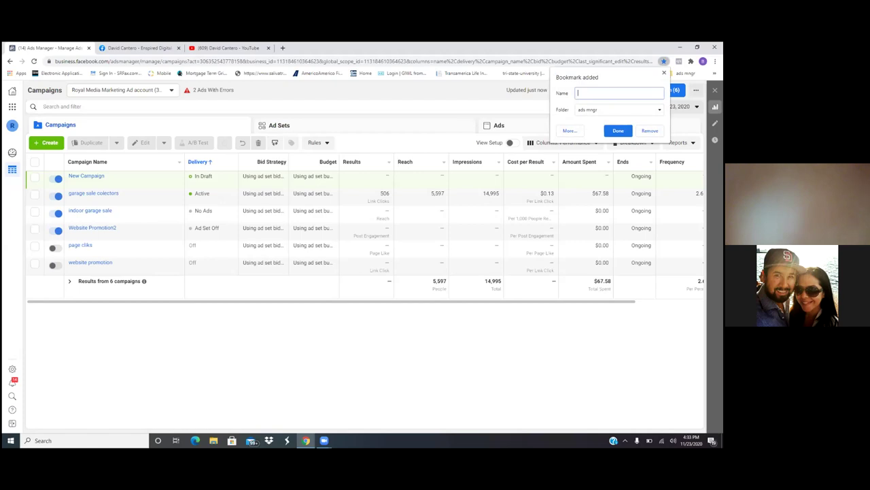
{"action": "type", "text": "dashboard"}
{"action": "left_click", "coordinate": [619, 130]}
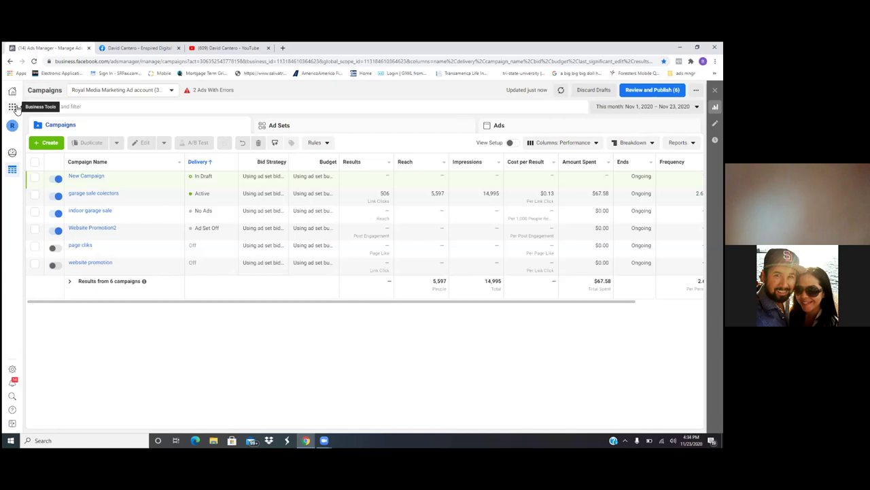
Step: Go through Business Tools > Billing to the account's Payment Settings page
{"action": "left_click", "coordinate": [15, 109]}
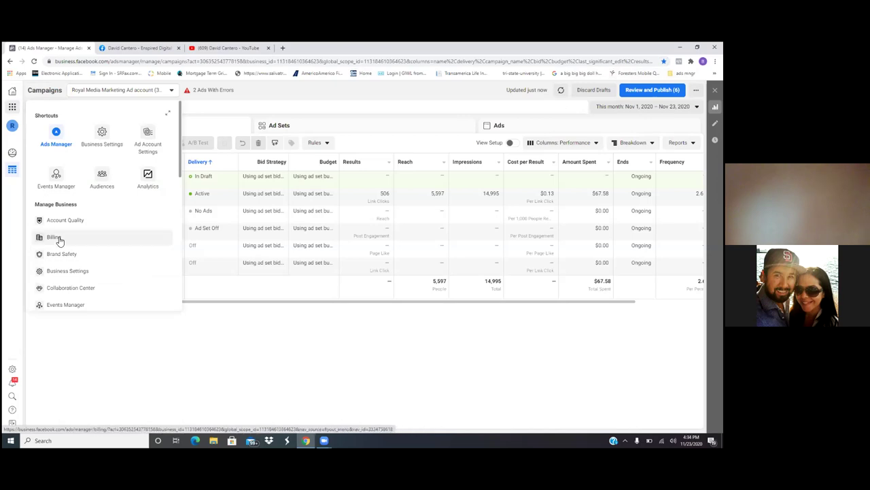
{"action": "left_click", "coordinate": [54, 238]}
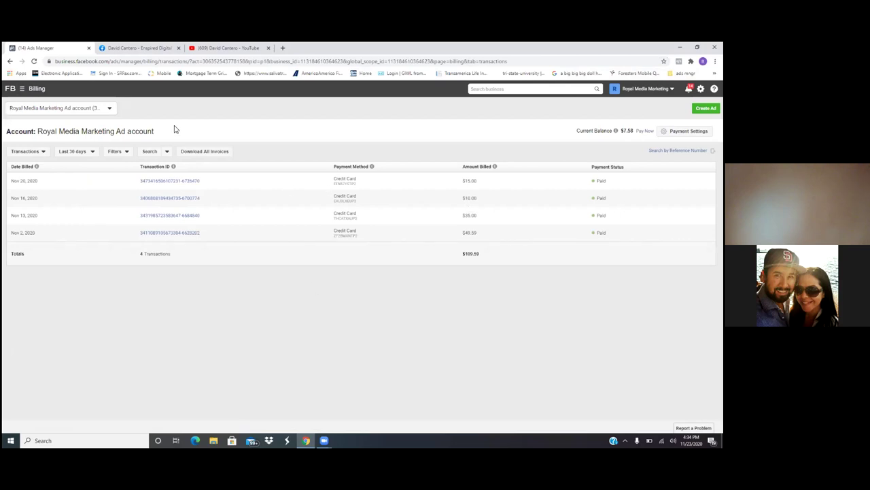
{"action": "left_click", "coordinate": [686, 131]}
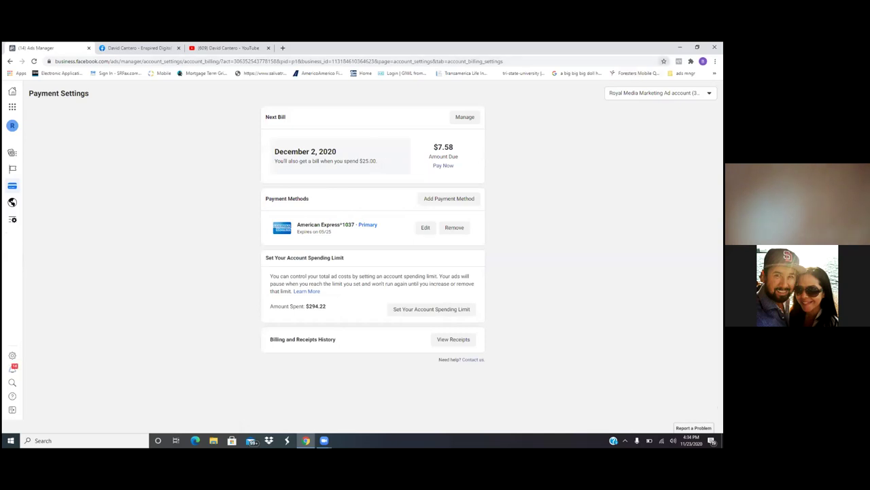
Step: Bookmark the Payment Settings page in ads mngr under the name 'Billing'
{"action": "left_click", "coordinate": [664, 61]}
{"action": "left_click", "coordinate": [614, 94]}
{"action": "key", "text": "BackSpace"}
{"action": "key", "text": "BackSpace"}
{"action": "key", "text": "BackSpace"}
{"action": "key", "text": "BackSpace"}
{"action": "key", "text": "BackSpace"}
{"action": "key", "text": "BackSpace"}
{"action": "key", "text": "BackSpace"}
{"action": "key", "text": "BackSpace"}
{"action": "key", "text": "BackSpace"}
{"action": "key", "text": "BackSpace"}
{"action": "key", "text": "BackSpace"}
{"action": "key", "text": "BackSpace"}
{"action": "key", "text": "BackSpace"}
{"action": "key", "text": "BackSpace"}
{"action": "key", "text": "BackSpace"}
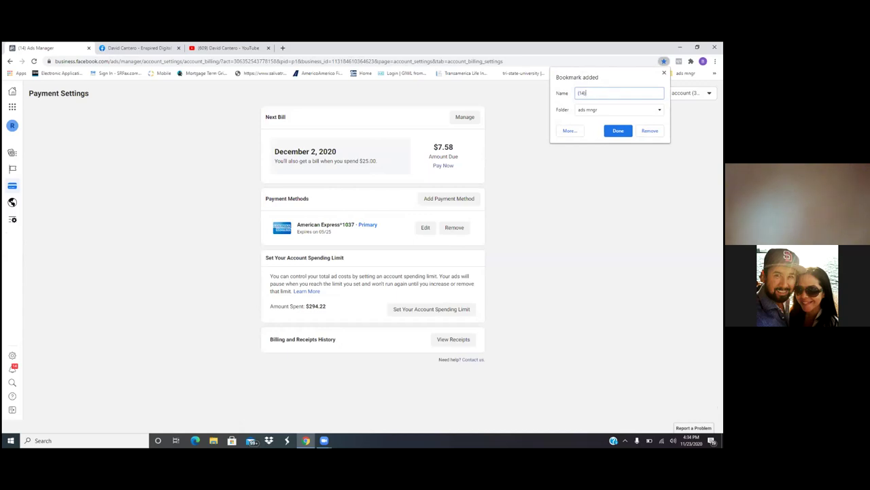
{"action": "type", "text": "b"}
{"action": "key", "text": "BackSpace"}
{"action": "key", "text": "BackSpace"}
{"action": "key", "text": "BackSpace"}
{"action": "key", "text": "BackSpace"}
{"action": "key", "text": "BackSpace"}
{"action": "type", "text": "Billin"}
{"action": "key", "text": "Return"}
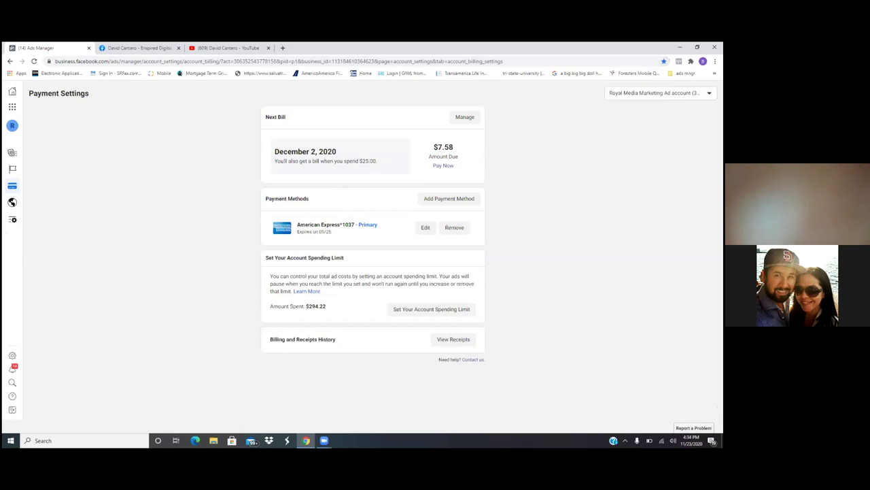
Step: Open Business Settings and show the business's Pages list
{"action": "left_click", "coordinate": [13, 109]}
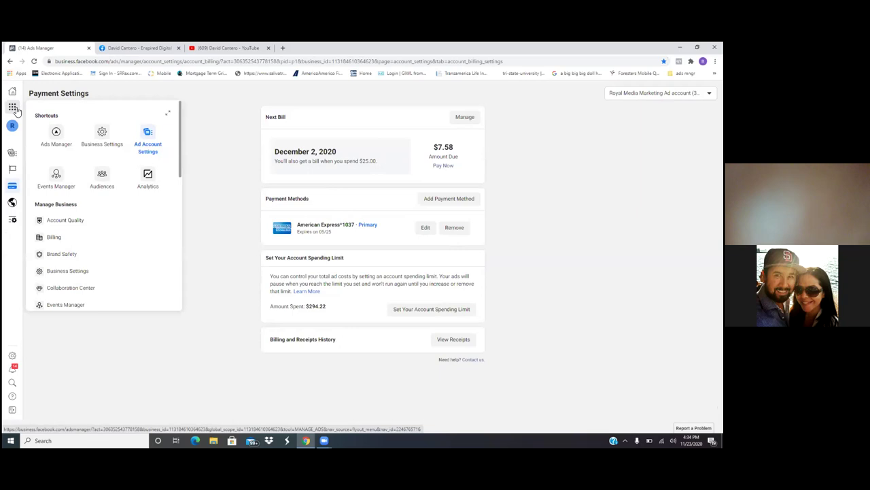
{"action": "left_click", "coordinate": [101, 135]}
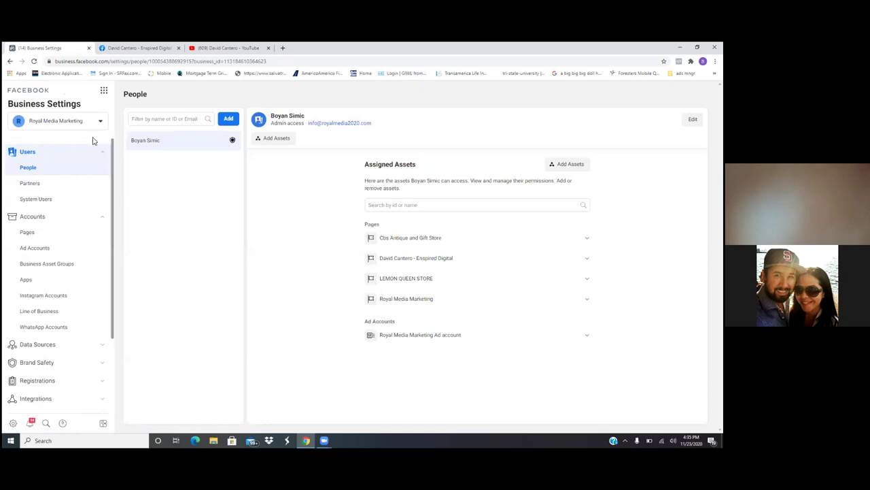
{"action": "left_click", "coordinate": [34, 235]}
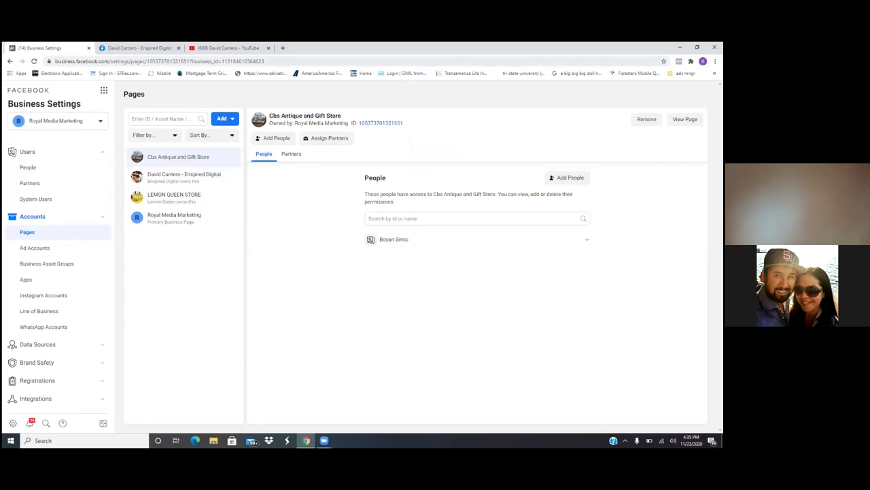
Step: Bookmark the Pages screen in ads mngr and rename the bookmark 'Page'
{"action": "left_click", "coordinate": [665, 61]}
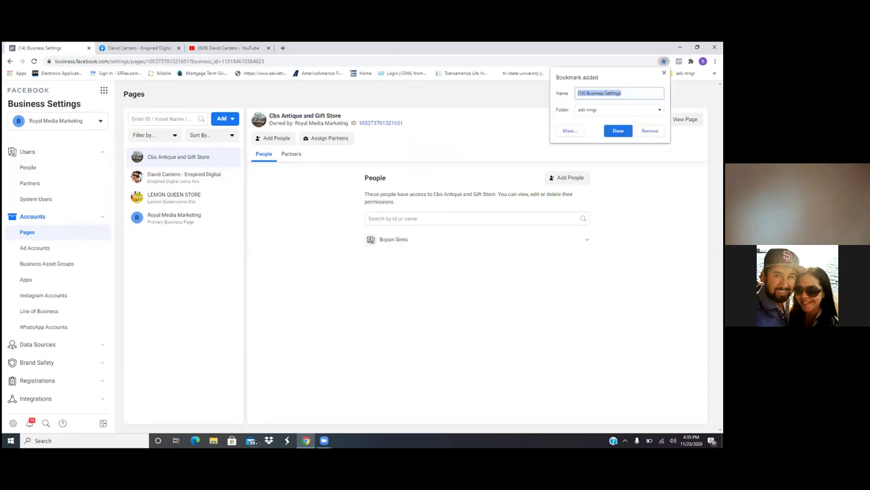
{"action": "key", "text": "BackSpace"}
{"action": "key", "text": "Return"}
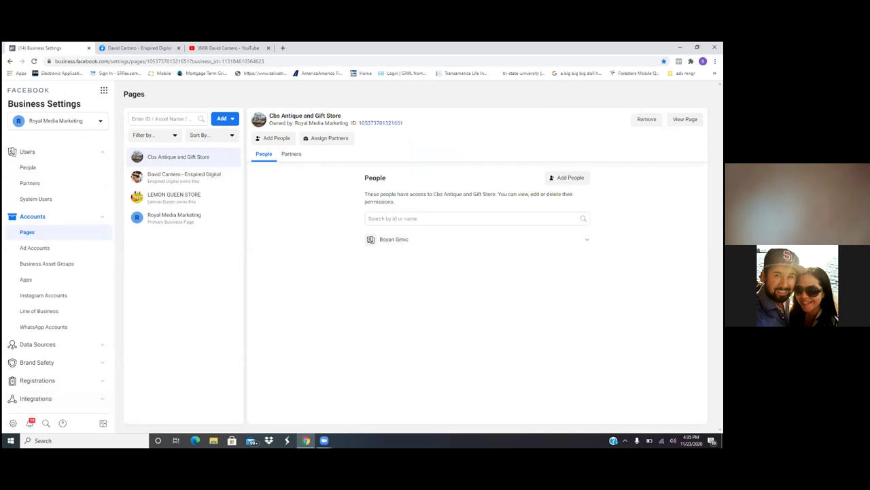
{"action": "left_click", "coordinate": [664, 61]}
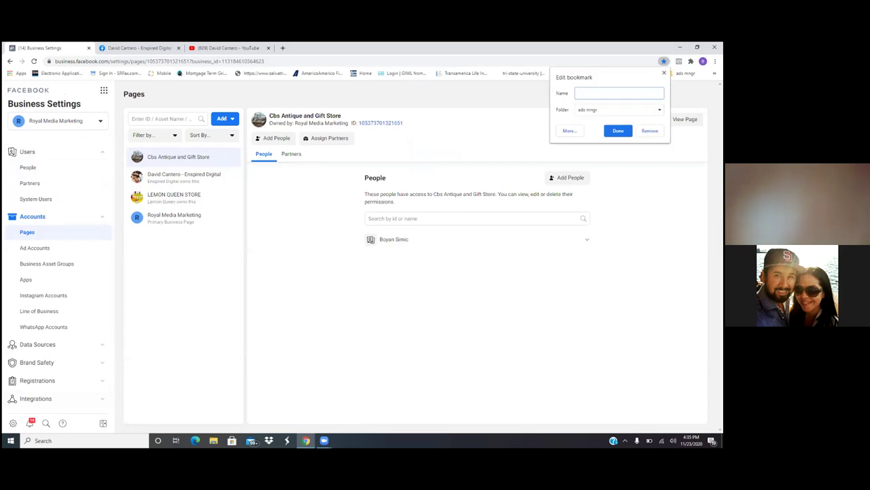
{"action": "type", "text": "Pages"}
{"action": "left_click", "coordinate": [618, 130]}
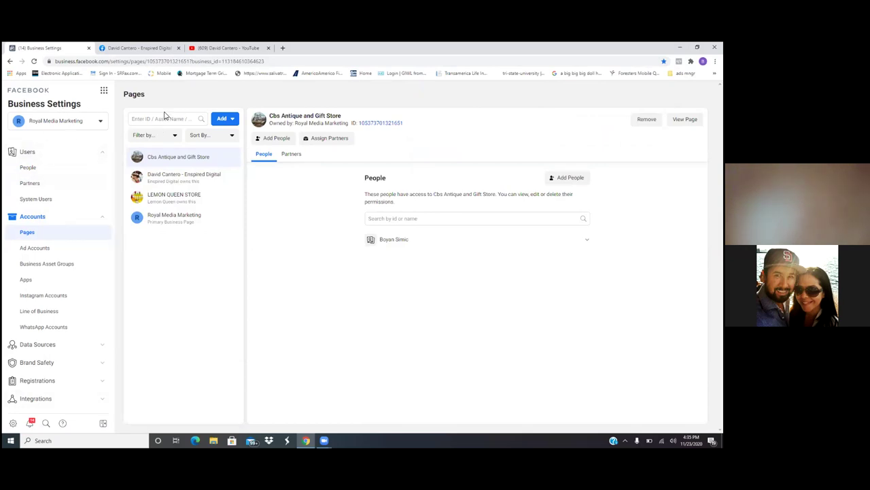
Step: Show the Ad Accounts section and bookmark it in ads mngr as 'AD accoun…'
{"action": "left_click", "coordinate": [41, 249]}
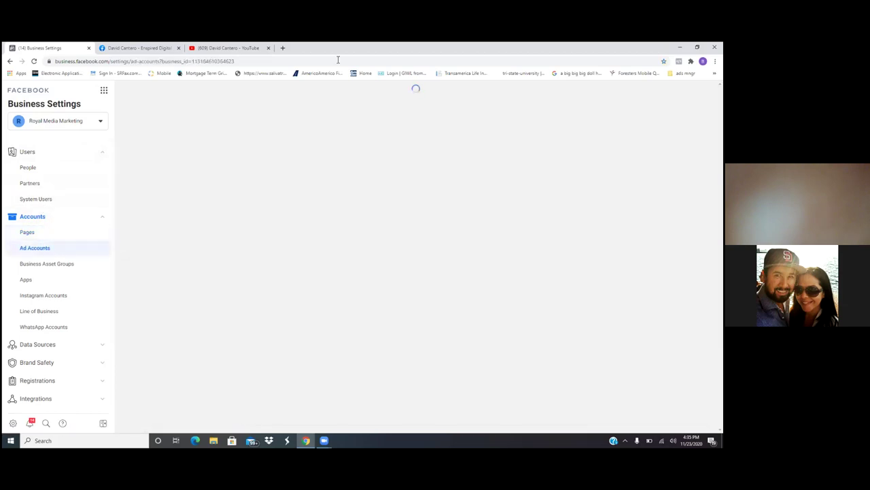
{"action": "key", "text": "ctrl+d"}
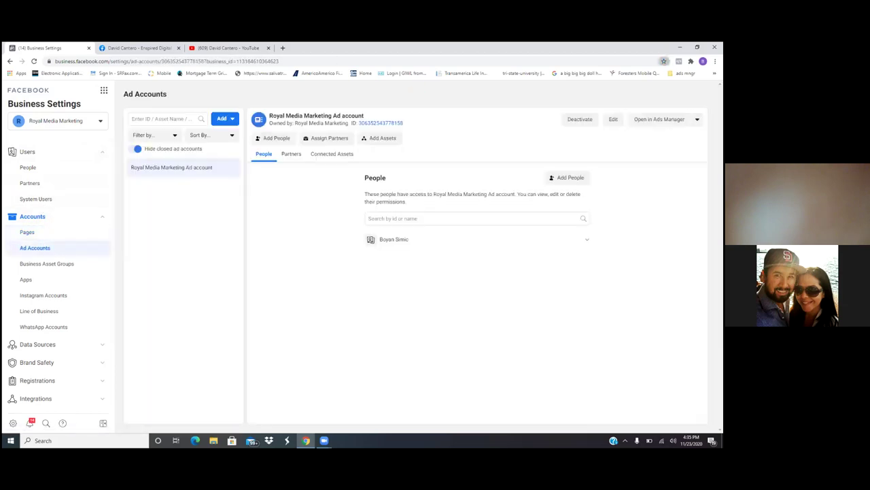
{"action": "key", "text": "BackSpace"}
{"action": "type", "text": "AD ac"}
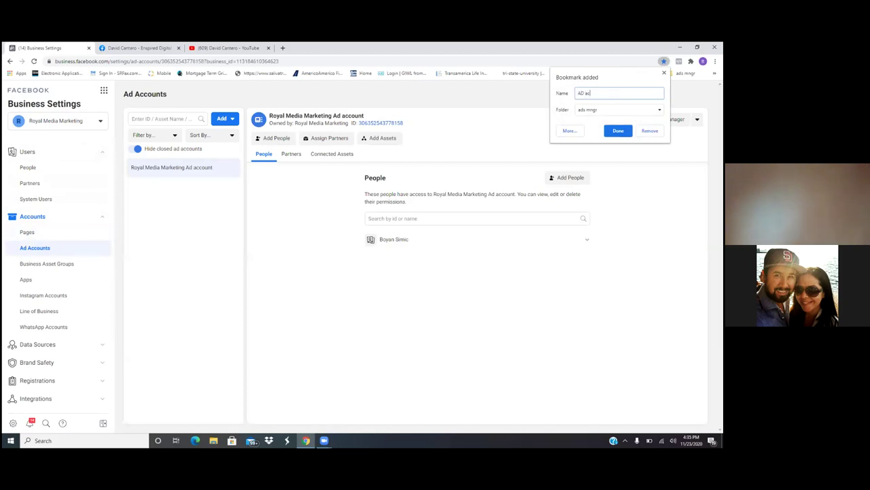
{"action": "type", "text": "counts"}
{"action": "left_click", "coordinate": [619, 130]}
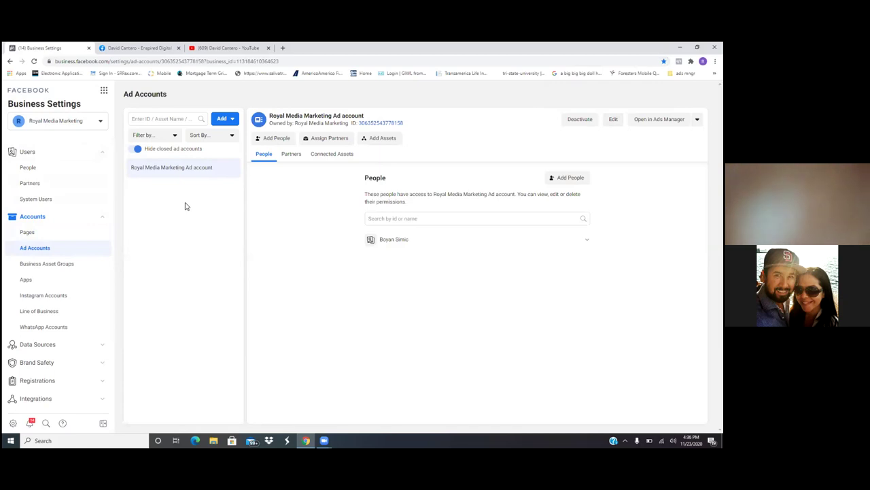
Step: Choose Ad Account Settings from the Business Tools menu to reach Ad Account Setup
{"action": "left_click", "coordinate": [105, 91]}
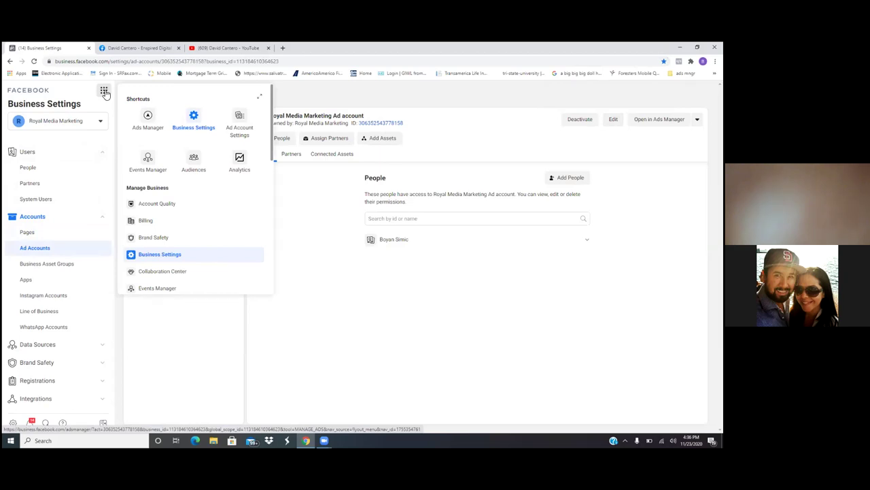
{"action": "scroll", "coordinate": [106, 93], "scroll_direction": "down", "scroll_amount": 2}
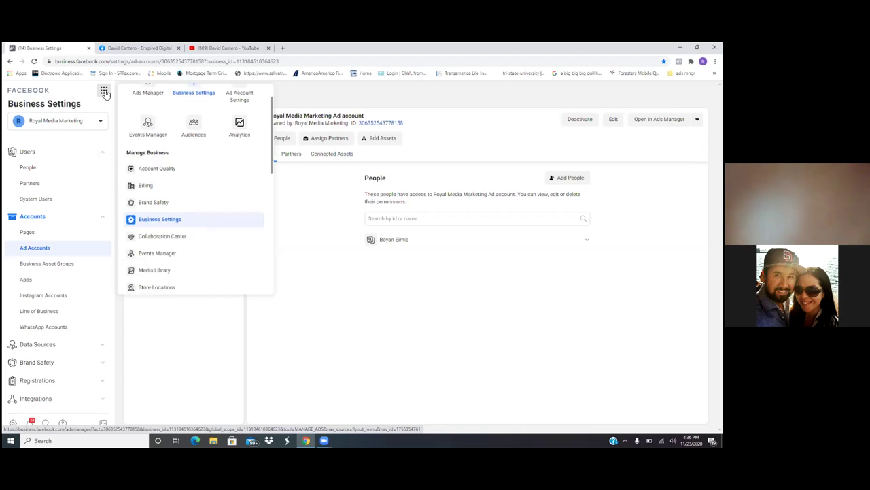
{"action": "scroll", "coordinate": [106, 93], "scroll_direction": "up", "scroll_amount": 2}
{"action": "left_click", "coordinate": [105, 93]}
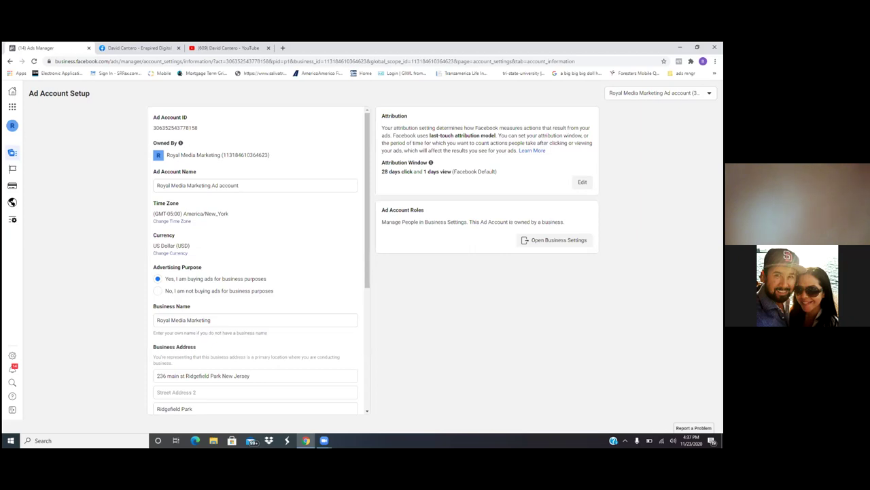
Step: Bookmark the Ad Account Setup page as 'Account and Bussines Mngr ID number'
{"action": "left_click", "coordinate": [664, 61]}
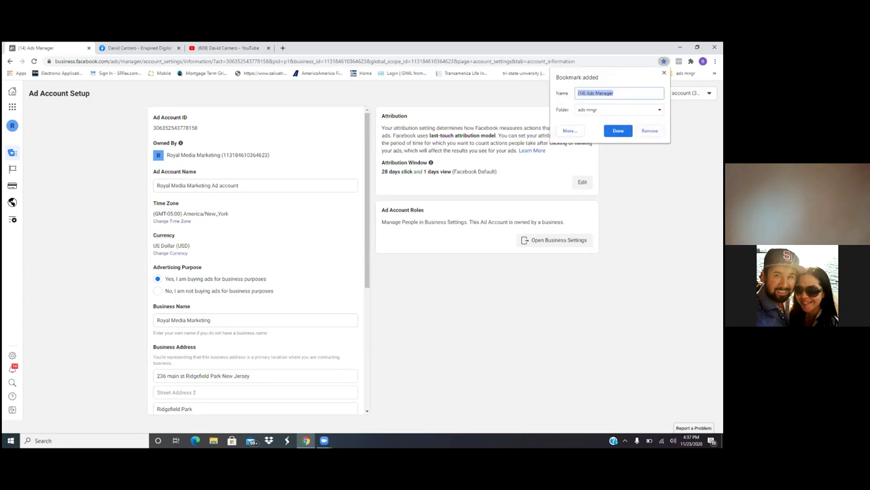
{"action": "key", "text": "BackSpace"}
{"action": "type", "text": "Account and Bussines ID"}
{"action": "key", "text": "BackSpace"}
{"action": "key", "text": "BackSpace"}
{"action": "type", "text": "Mngr ID"}
{"action": "type", "text": "ID numbe"}
{"action": "key", "text": "Return"}
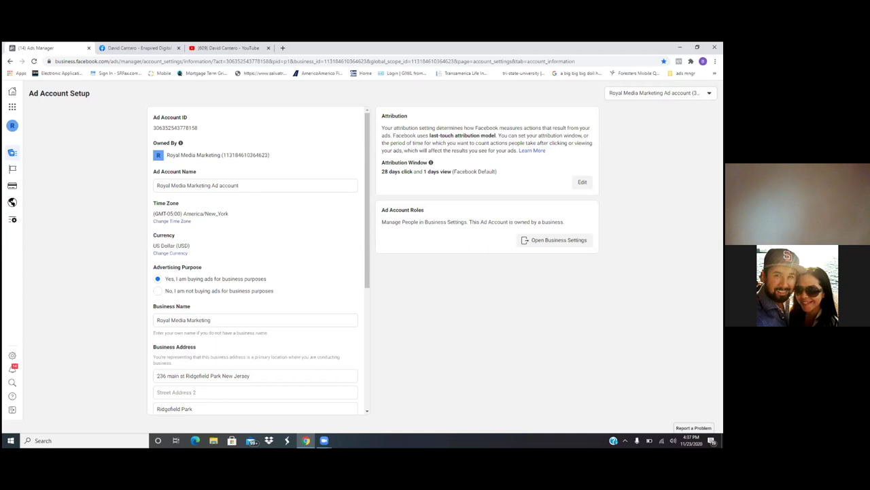
Step: Go to Business Settings and open the Business Info page
{"action": "left_click", "coordinate": [12, 108]}
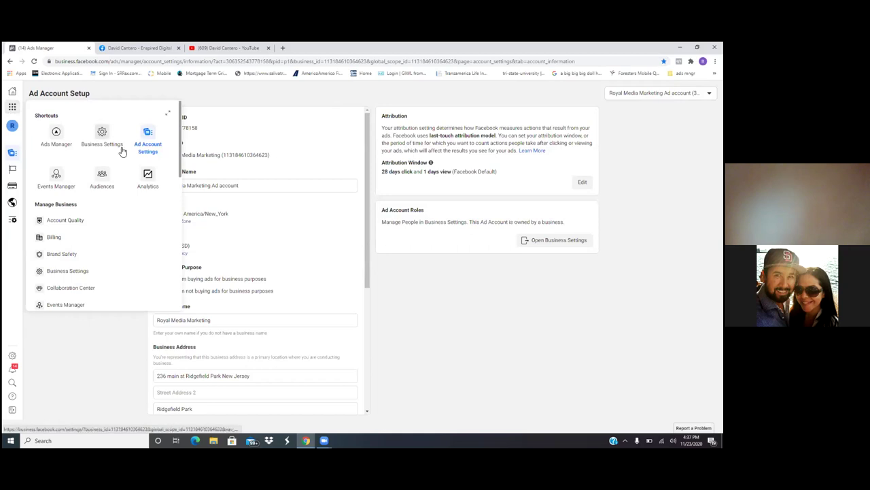
{"action": "left_click", "coordinate": [103, 136]}
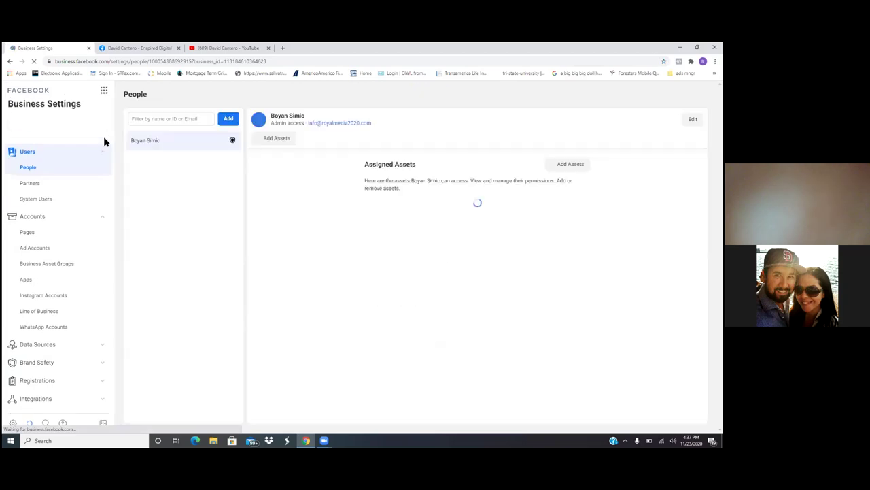
{"action": "scroll", "coordinate": [104, 141], "scroll_direction": "down", "scroll_amount": 2}
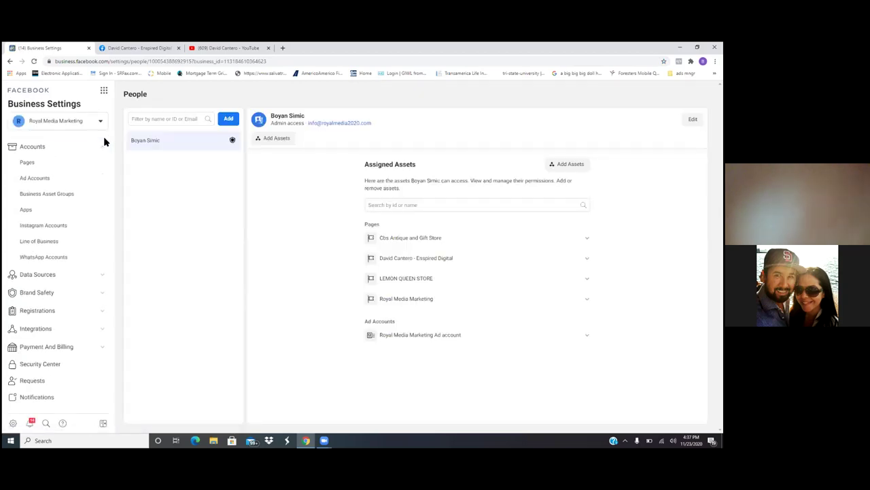
{"action": "scroll", "coordinate": [104, 141], "scroll_direction": "down", "scroll_amount": 1}
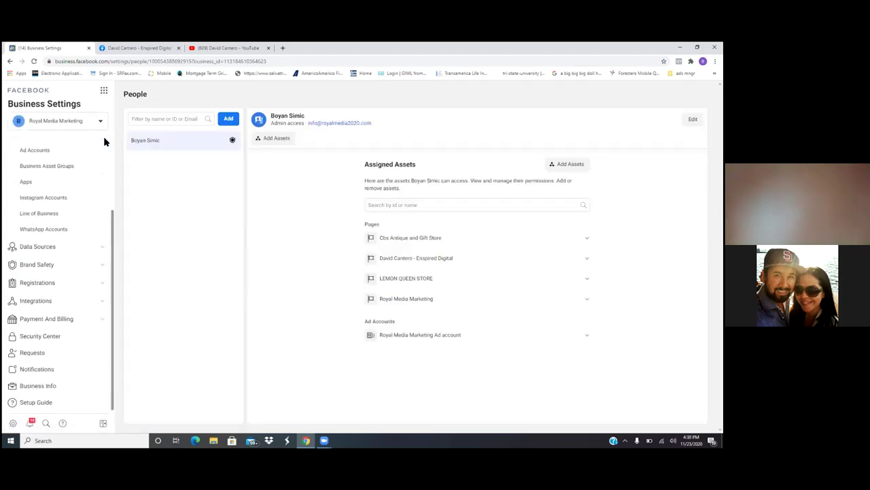
{"action": "left_click", "coordinate": [48, 387]}
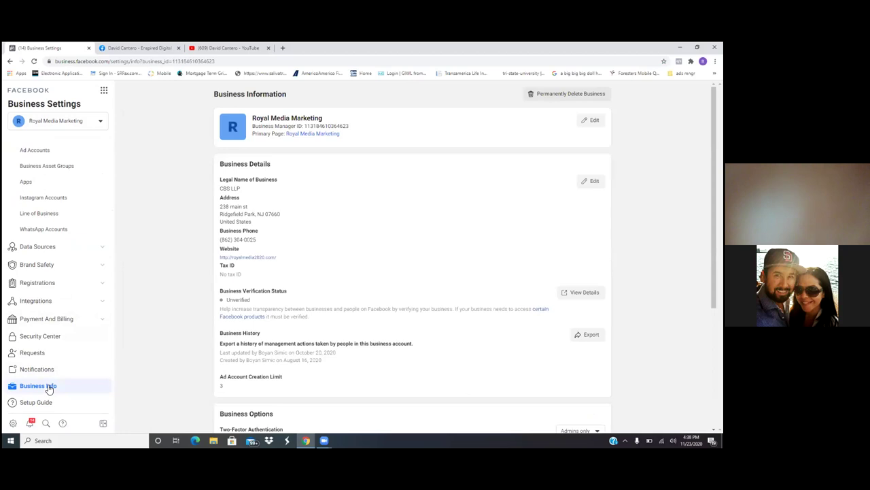
Step: Scroll through the business details, then bring up the business tools list
{"action": "scroll", "coordinate": [48, 389], "scroll_direction": "down", "scroll_amount": 2}
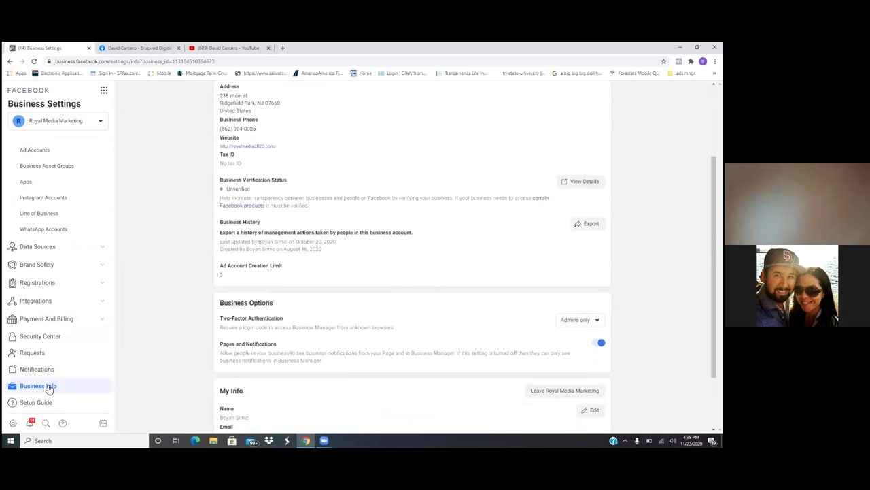
{"action": "scroll", "coordinate": [49, 388], "scroll_direction": "down", "scroll_amount": 2}
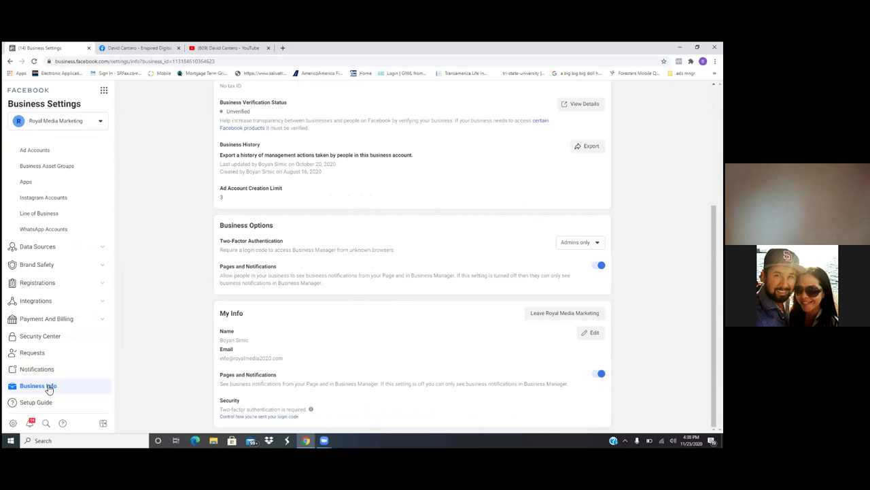
{"action": "scroll", "coordinate": [48, 388], "scroll_direction": "up", "scroll_amount": 4}
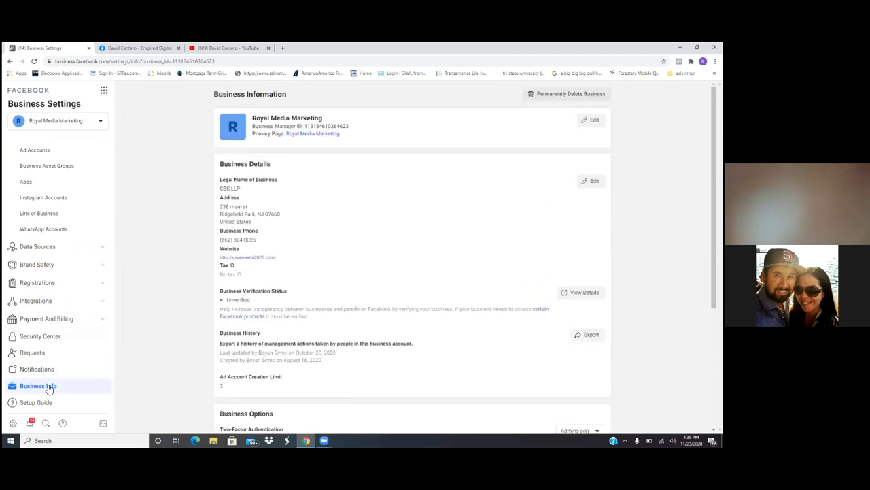
{"action": "left_click", "coordinate": [104, 90]}
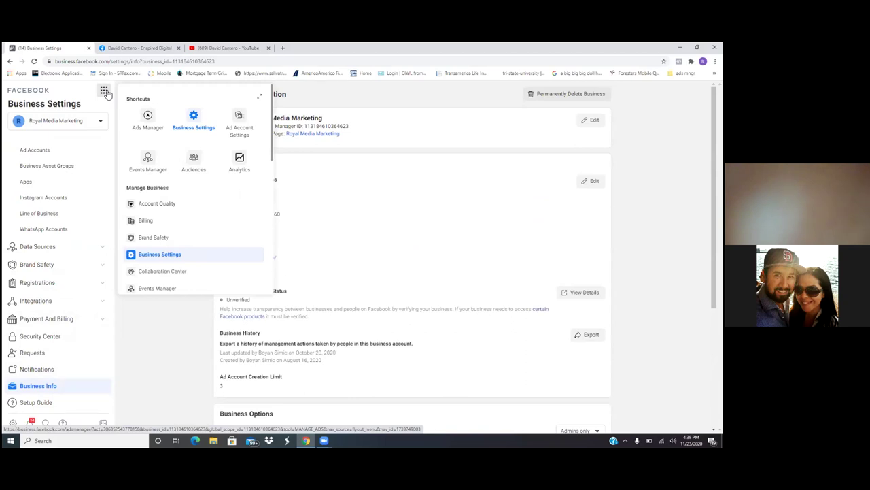
Step: Open the Audiences page and bookmark it in ads mngr as 'Custom audiance'
{"action": "left_click", "coordinate": [194, 161]}
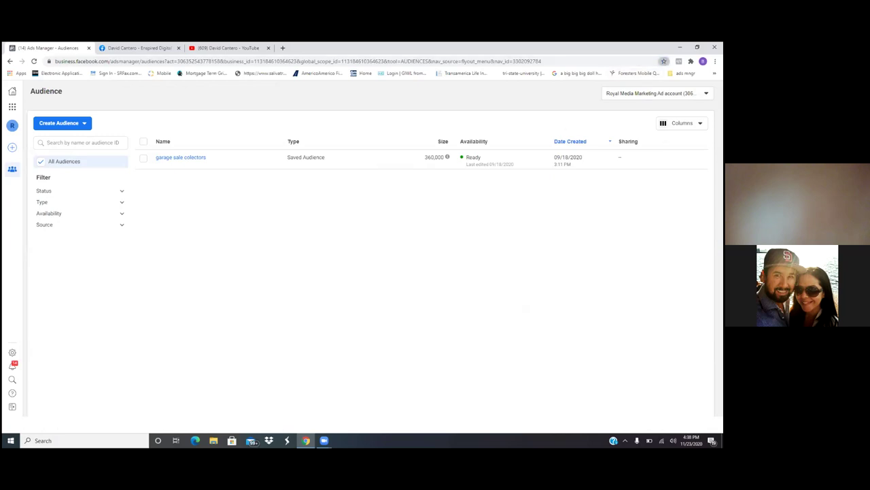
{"action": "left_click", "coordinate": [664, 61]}
{"action": "key", "text": "BackSpace"}
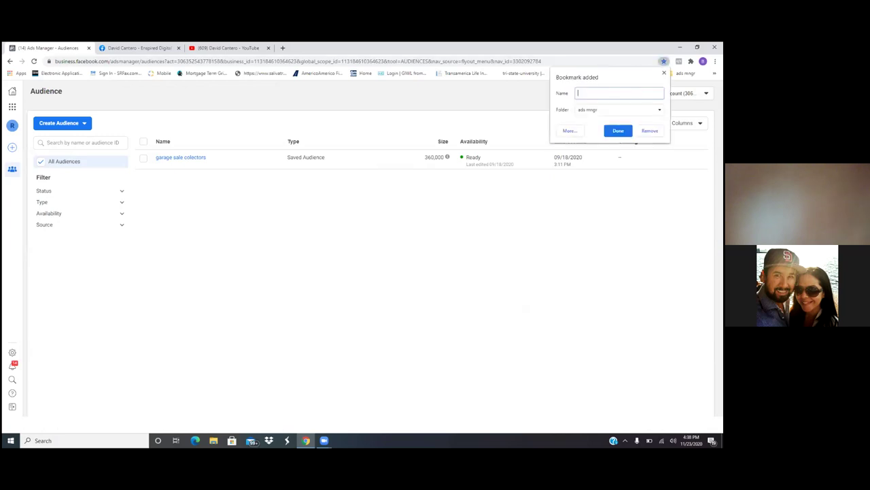
{"action": "type", "text": "Custom A"}
{"action": "key", "text": "BackSpace"}
{"action": "type", "text": "audiance"}
{"action": "left_click", "coordinate": [618, 131]}
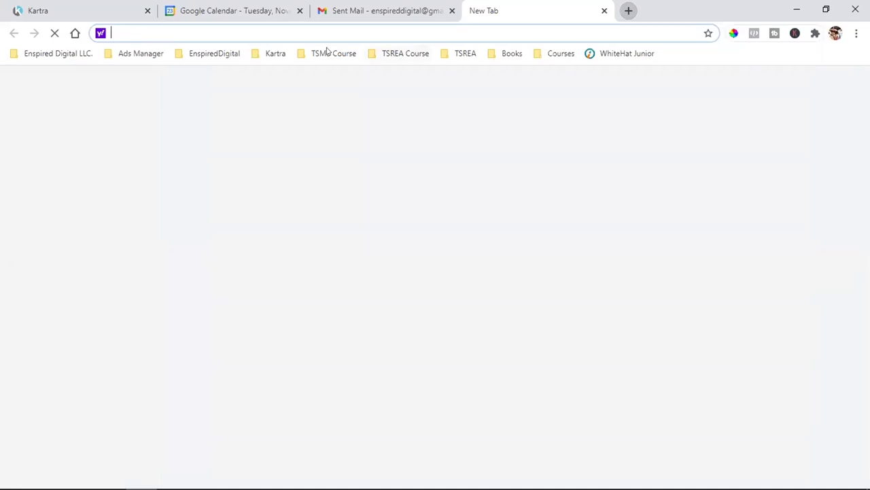
{"action": "left_click", "coordinate": [326, 53]}
{"action": "mouse_move", "coordinate": [442, 54]}
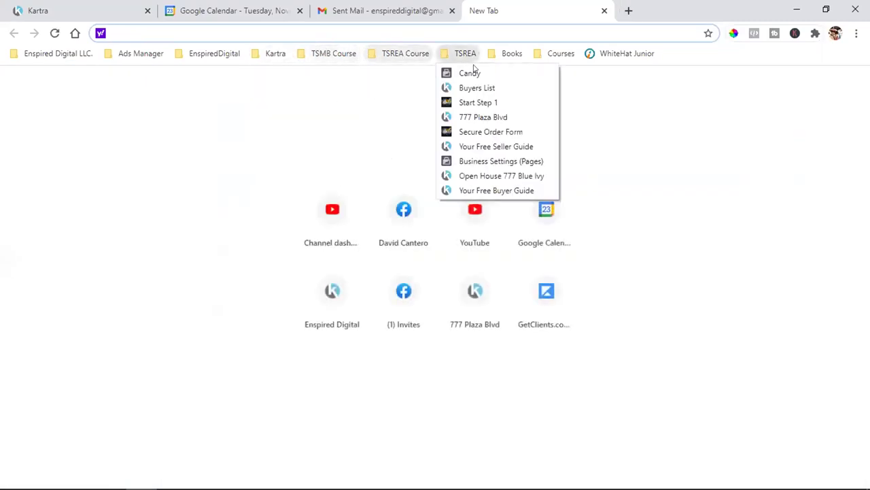
{"action": "left_click", "coordinate": [475, 118]}
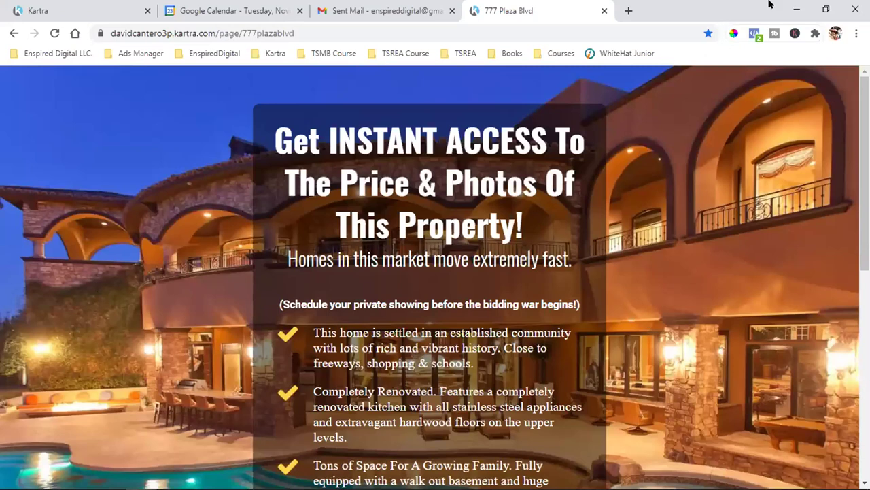
{"action": "left_click", "coordinate": [755, 34]}
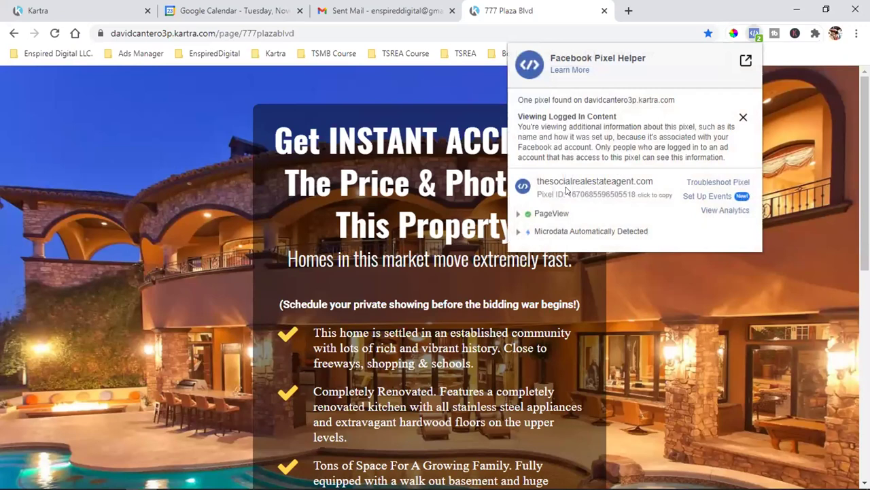
{"action": "left_click", "coordinate": [654, 314]}
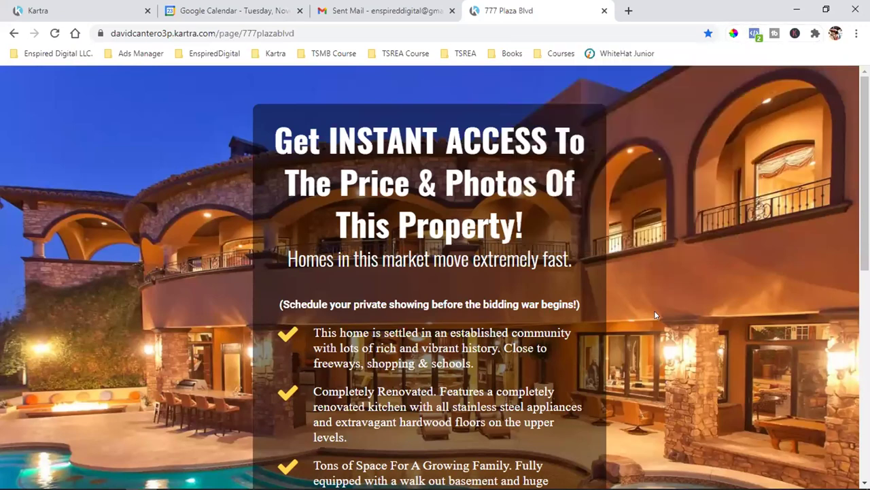
Step: Try the property's lead form, then shorten the test e-mail address in the details form
{"action": "scroll", "coordinate": [654, 314], "scroll_direction": "down", "scroll_amount": 5}
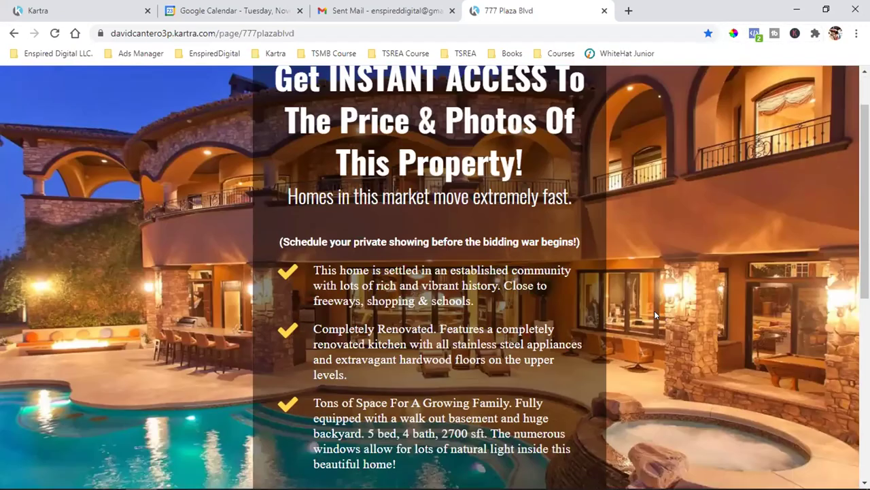
{"action": "left_click", "coordinate": [448, 214]}
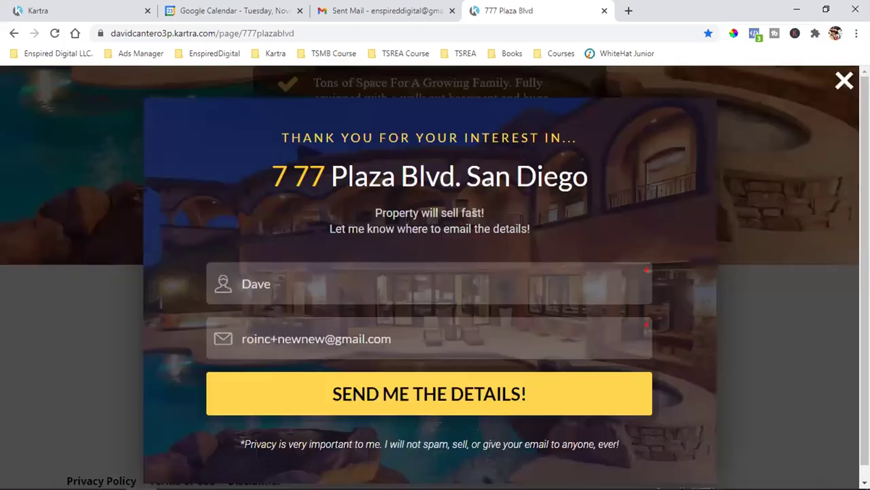
{"action": "left_click", "coordinate": [79, 150]}
{"action": "scroll", "coordinate": [542, 211], "scroll_direction": "up", "scroll_amount": 5}
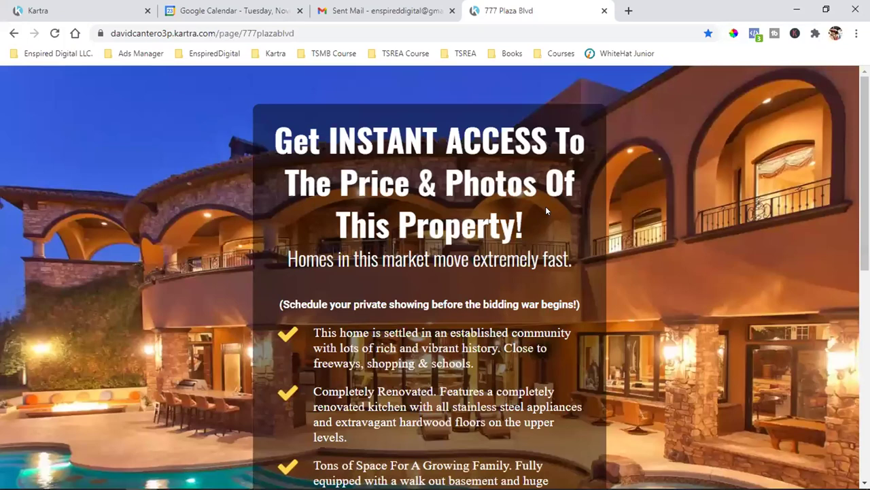
{"action": "scroll", "coordinate": [546, 211], "scroll_direction": "down", "scroll_amount": 1}
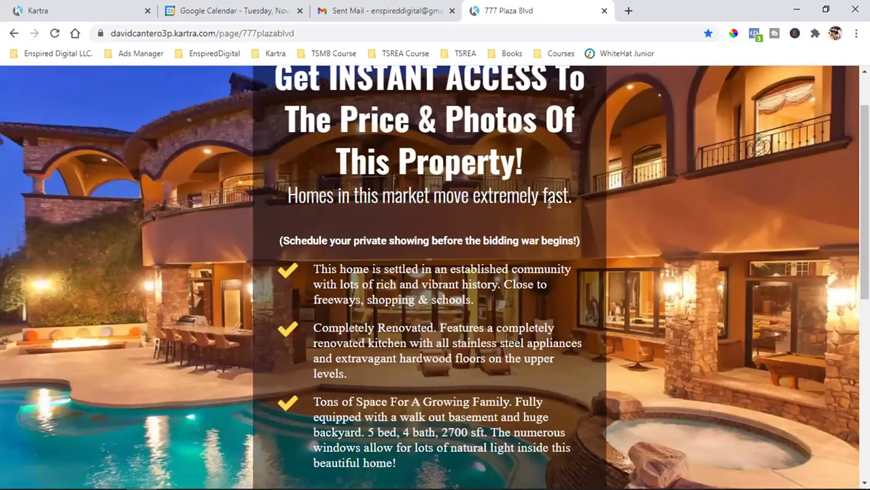
{"action": "scroll", "coordinate": [549, 203], "scroll_direction": "down", "scroll_amount": 2}
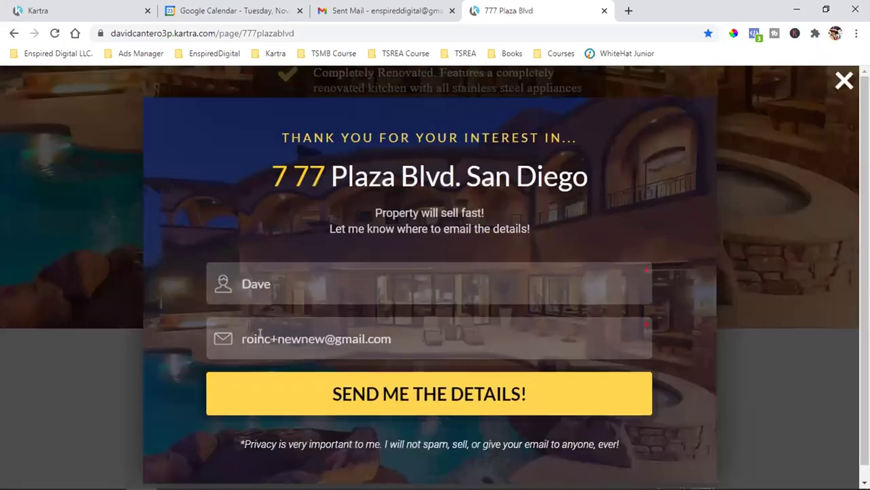
{"action": "left_click", "coordinate": [277, 338]}
{"action": "key", "text": "BackSpace"}
{"action": "key", "text": "BackSpace"}
{"action": "key", "text": "BackSpace"}
{"action": "key", "text": "BackSpace"}
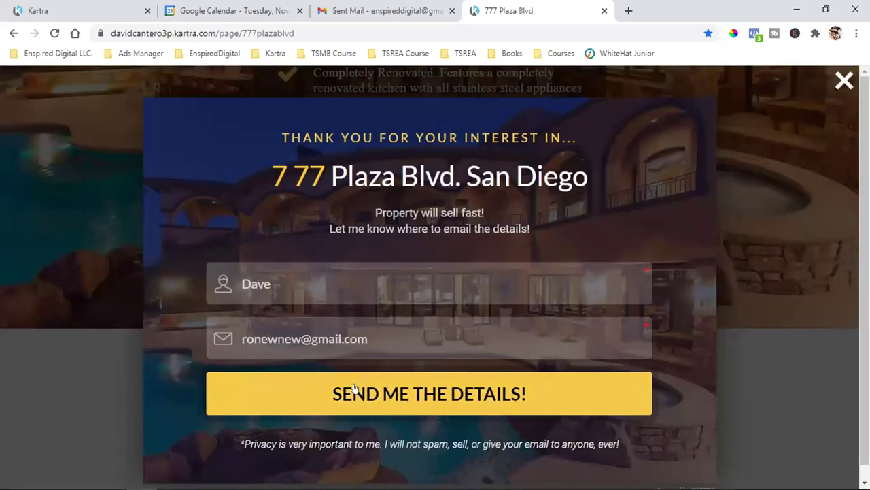
Step: Submit the details and confirm in Pixel Helper that the pixel fires on the thank-you page
{"action": "left_click", "coordinate": [355, 393]}
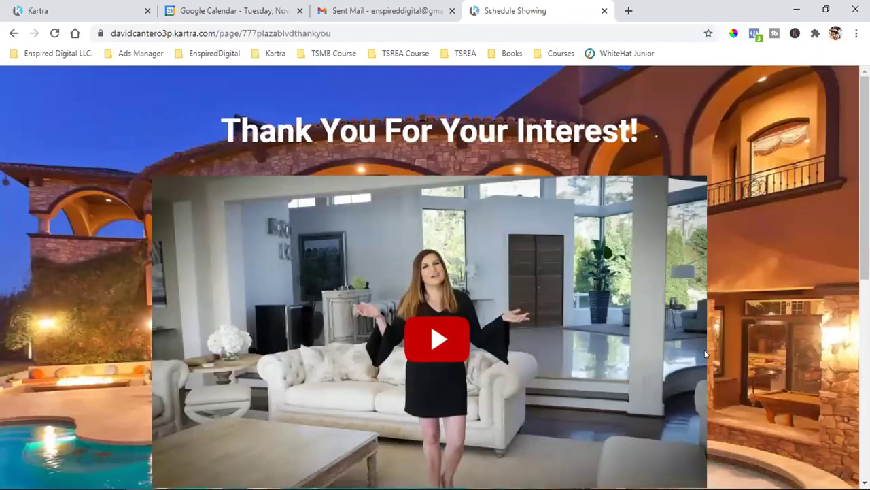
{"action": "left_click", "coordinate": [755, 33]}
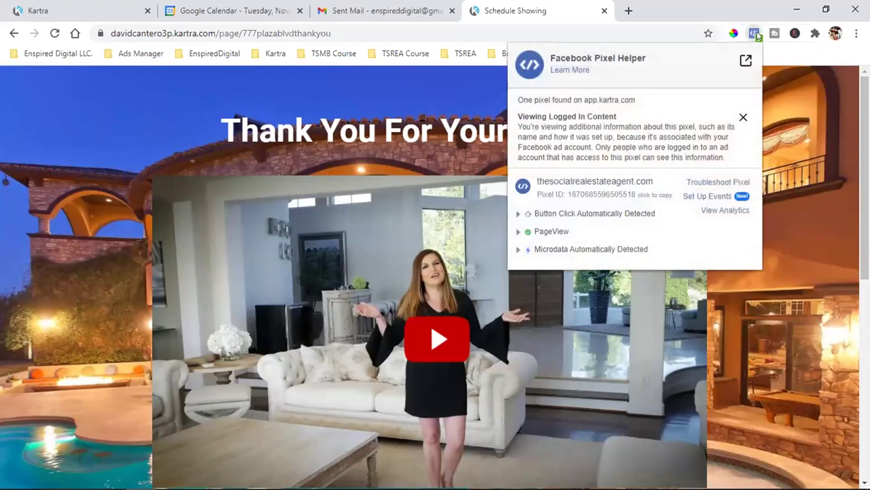
{"action": "left_click", "coordinate": [238, 109]}
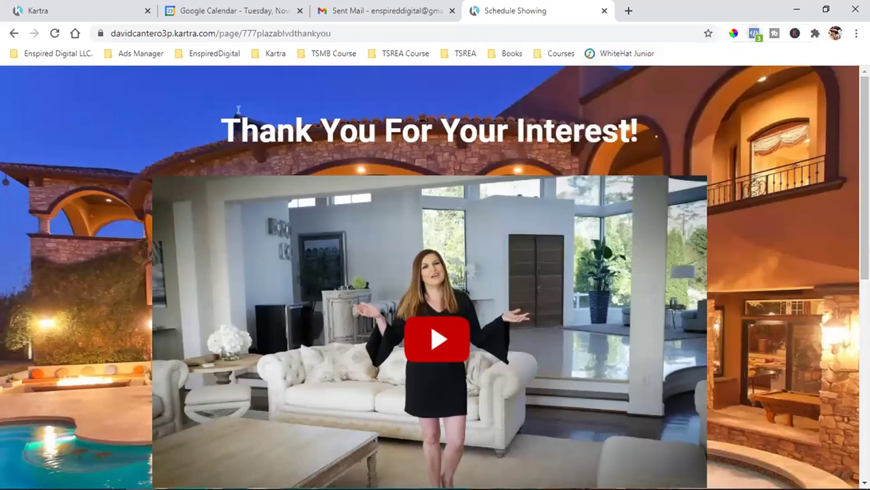
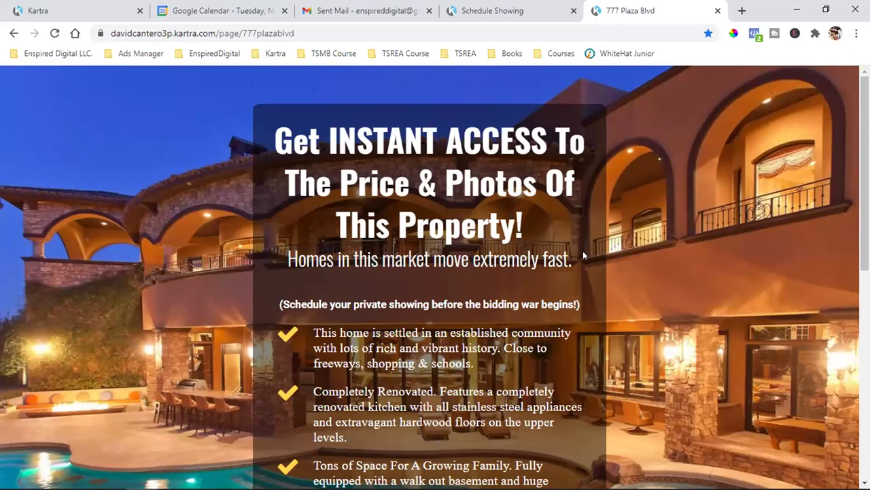
Step: Move the property tab before the thank-you tab and test the View All Photos opt-in popup
{"action": "left_click", "coordinate": [492, 9]}
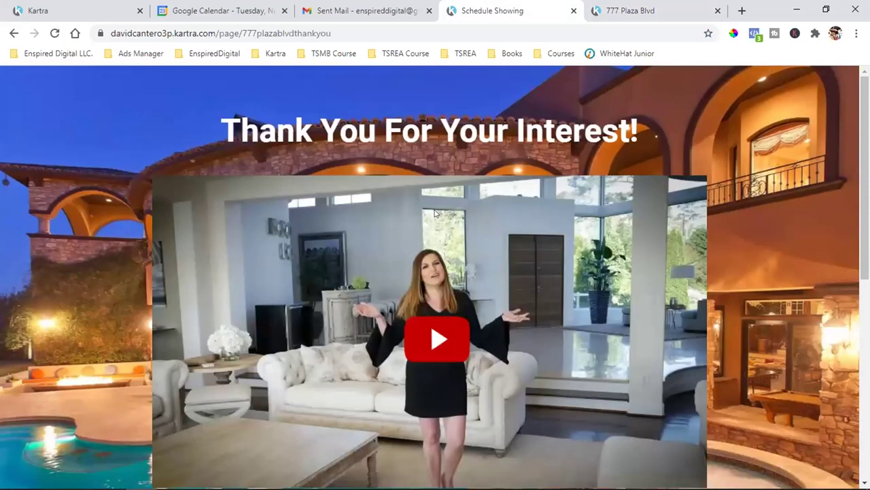
{"action": "left_click_drag", "start_coordinate": [610, 10], "coordinate": [469, 10]}
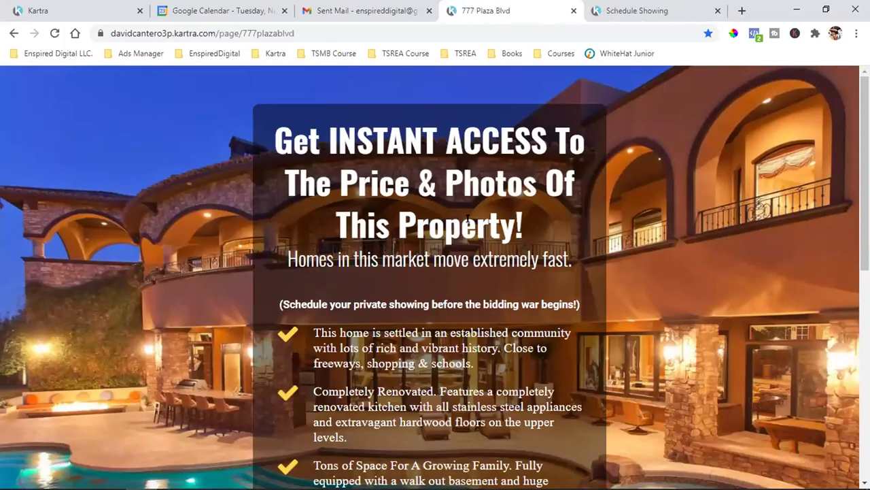
{"action": "scroll", "coordinate": [441, 315], "scroll_direction": "down", "scroll_amount": 1}
{"action": "scroll", "coordinate": [424, 354], "scroll_direction": "down", "scroll_amount": 4}
{"action": "left_click", "coordinate": [425, 354]}
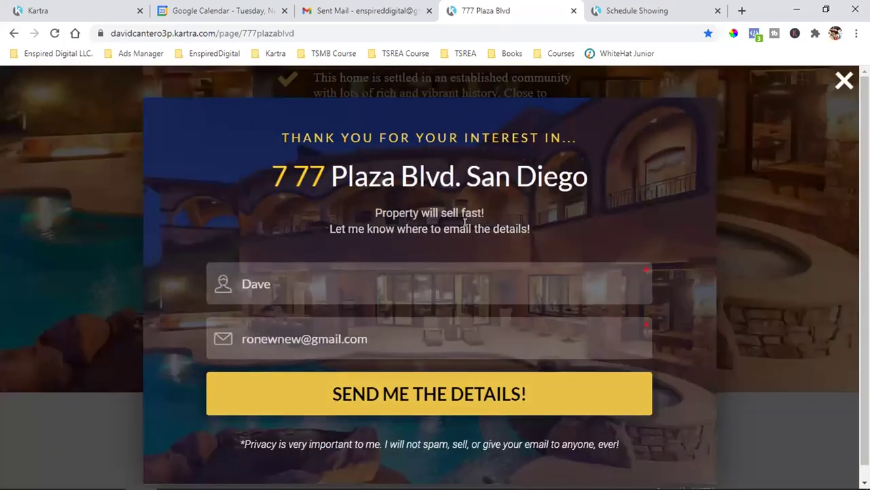
{"action": "left_click", "coordinate": [608, 9]}
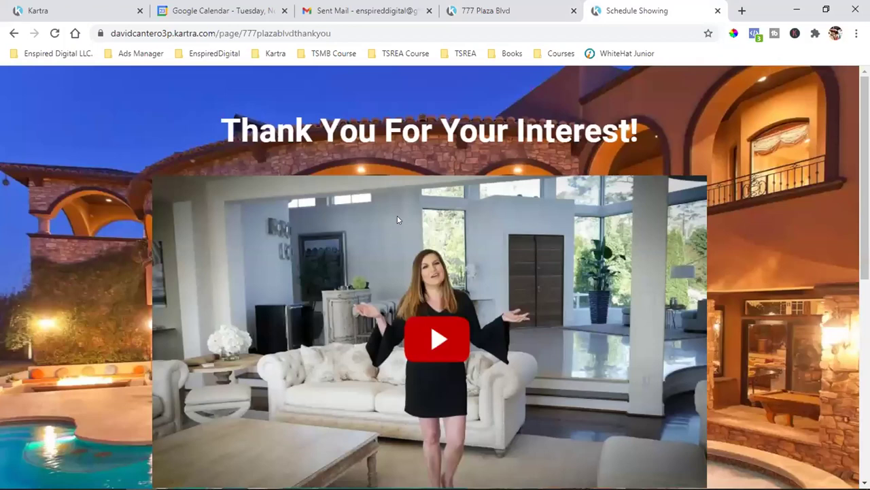
{"action": "left_click", "coordinate": [272, 33]}
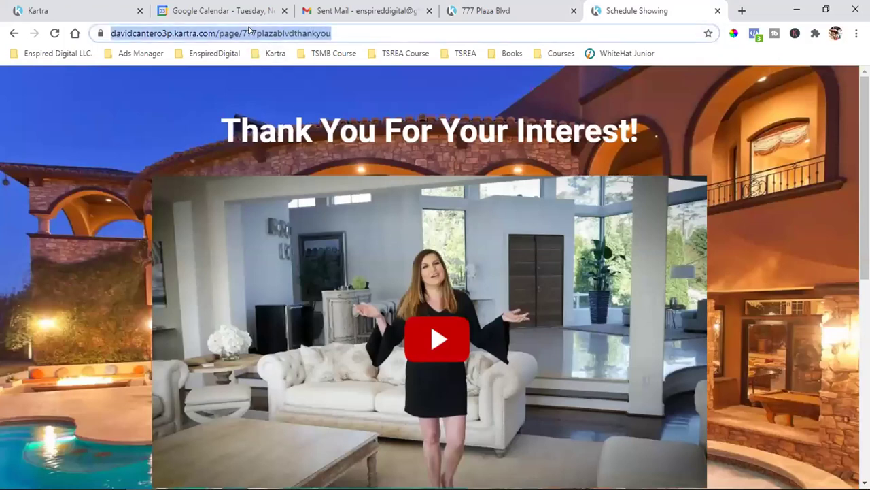
{"action": "left_click", "coordinate": [226, 33]}
{"action": "left_click_drag", "start_coordinate": [138, 33], "coordinate": [392, 34]}
{"action": "left_click", "coordinate": [272, 98]}
{"action": "left_click", "coordinate": [251, 33]}
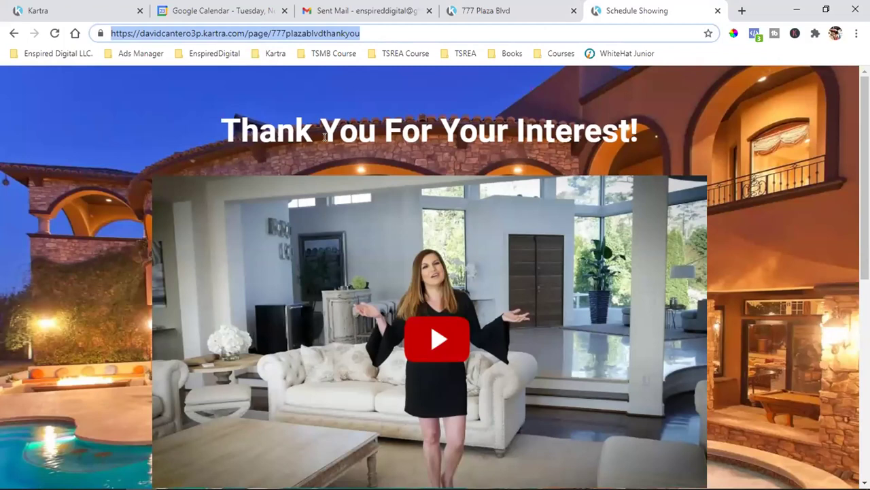
{"action": "left_click", "coordinate": [443, 136]}
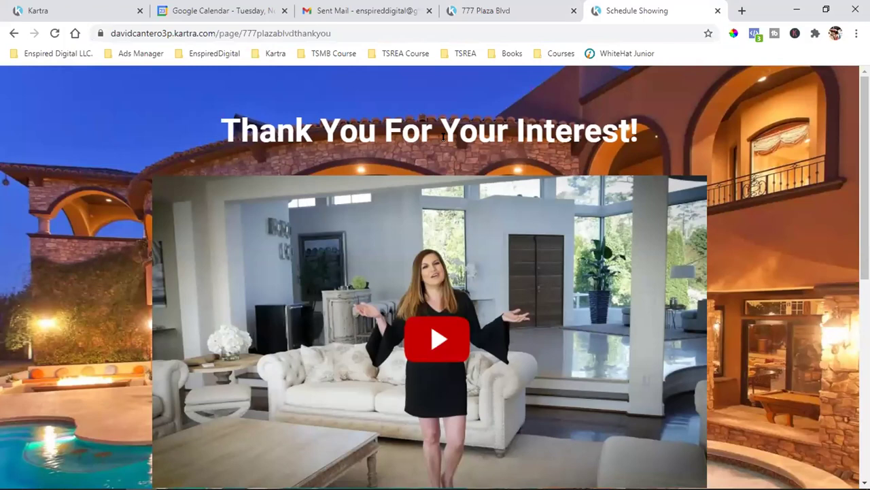
Step: Return to the property page tab and close its email opt-in popup
{"action": "left_click", "coordinate": [485, 6]}
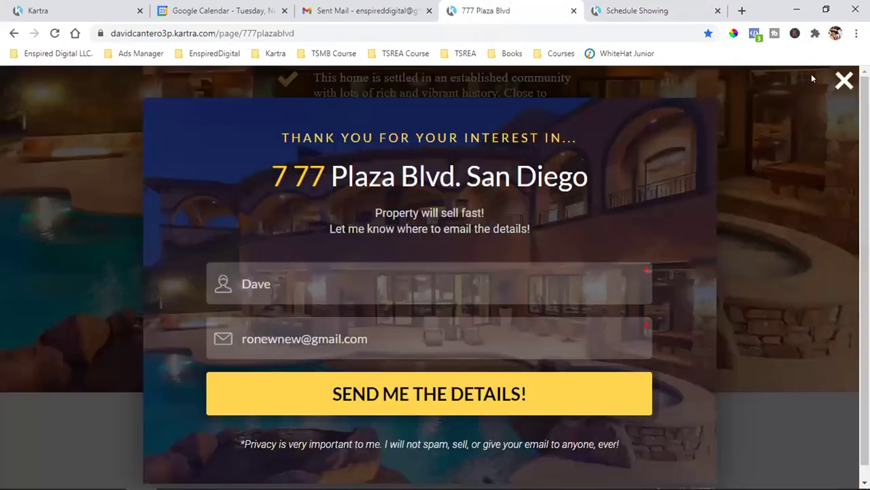
{"action": "left_click", "coordinate": [843, 80]}
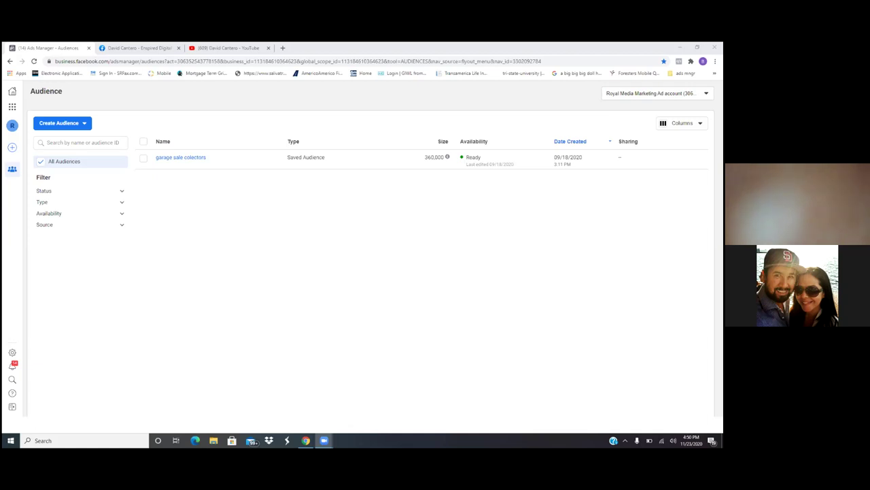
Step: Go to Events Manager via the Business Tools shortcuts in the sidebar
{"action": "left_click", "coordinate": [11, 108]}
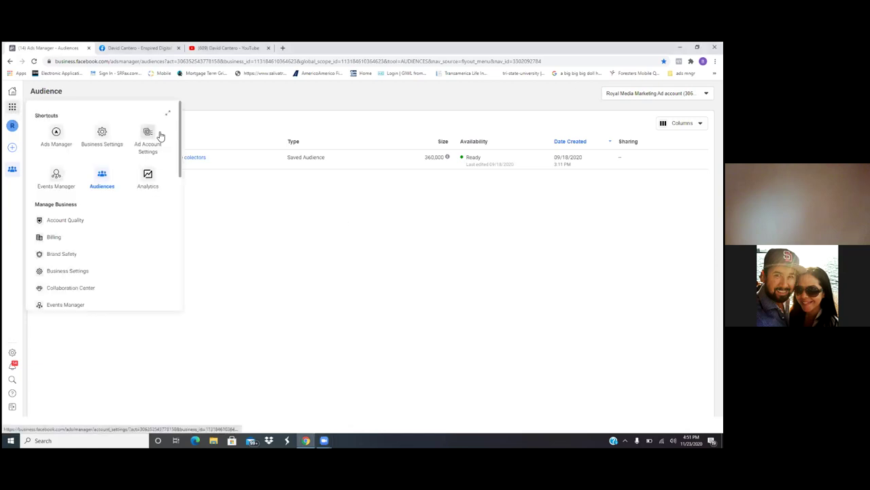
{"action": "left_click", "coordinate": [57, 176]}
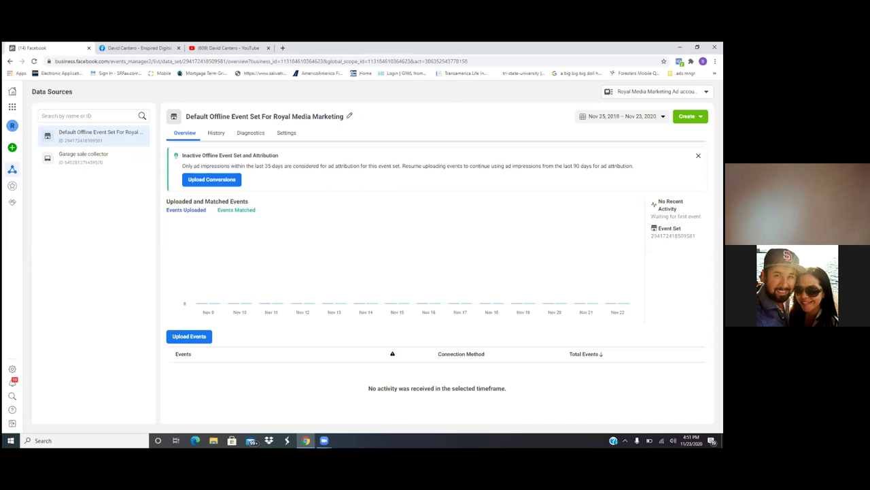
Step: Check the Create menu options for the offline event set, then close the menu
{"action": "left_click", "coordinate": [688, 116]}
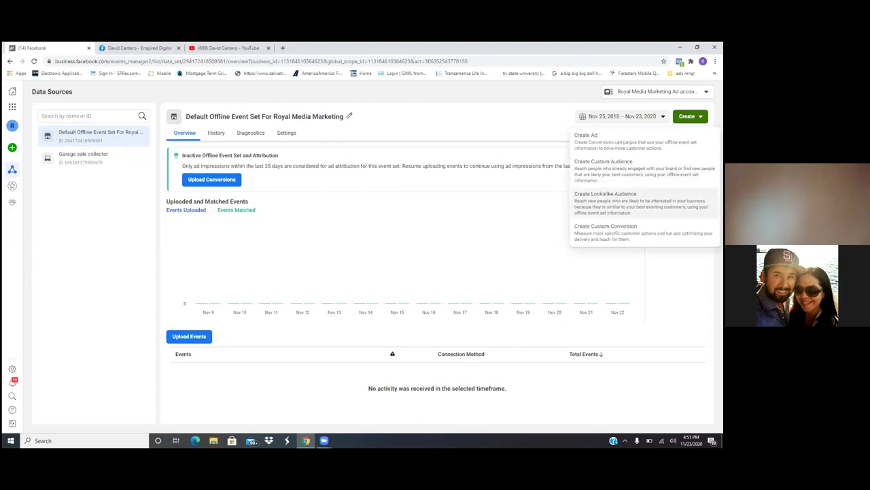
{"action": "left_click", "coordinate": [534, 229]}
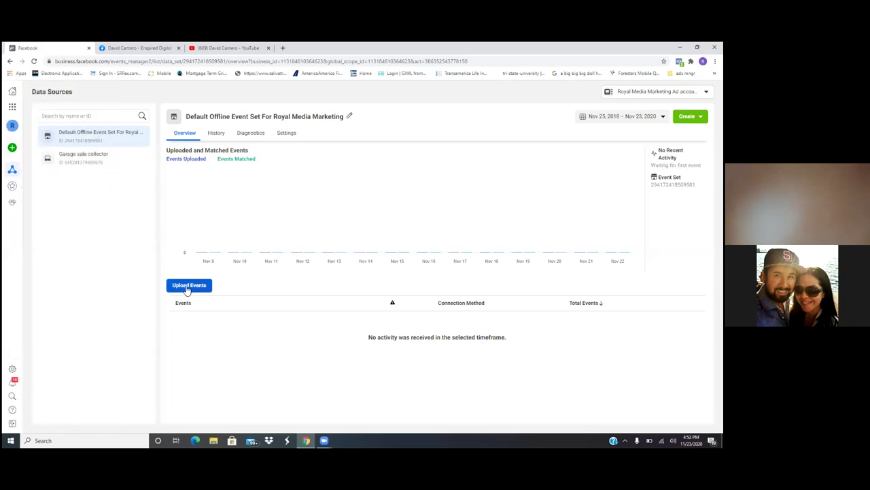
Step: Start an offline events upload and accept the Business Tools terms
{"action": "left_click", "coordinate": [187, 286]}
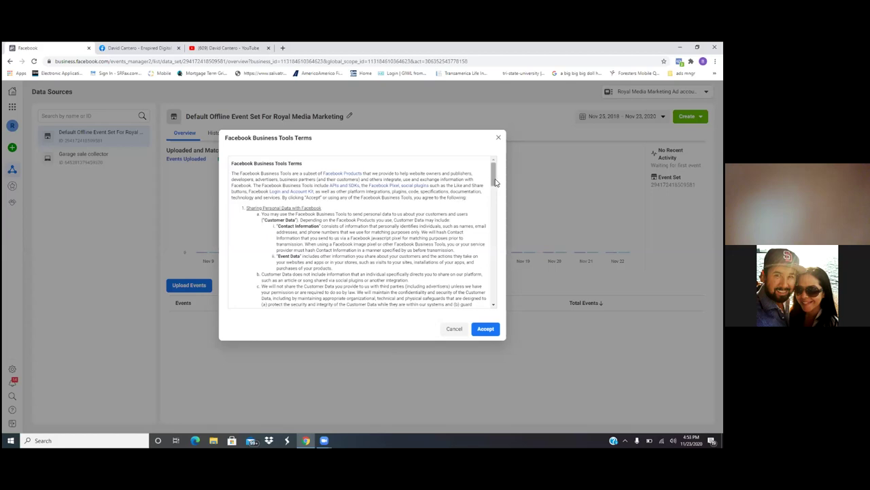
{"action": "left_click_drag", "start_coordinate": [495, 183], "coordinate": [494, 297]}
{"action": "left_click", "coordinate": [485, 330]}
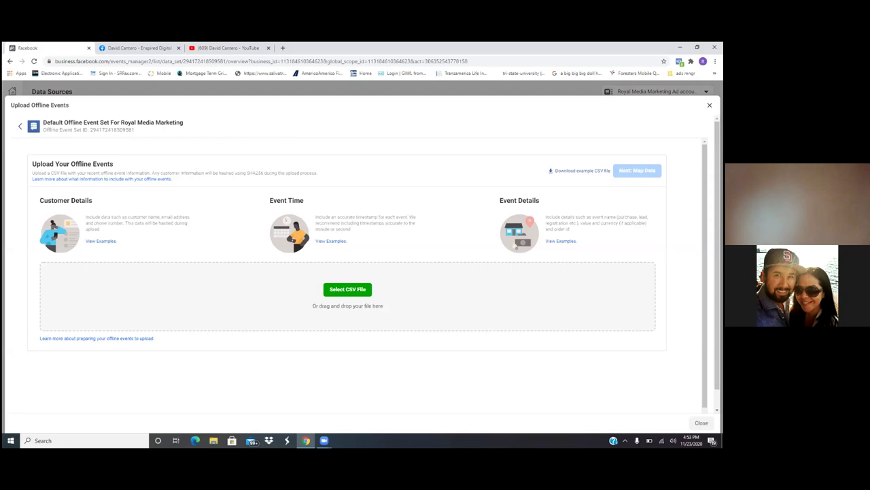
Step: Cancel the offline events upload without uploading any file
{"action": "left_click", "coordinate": [710, 106]}
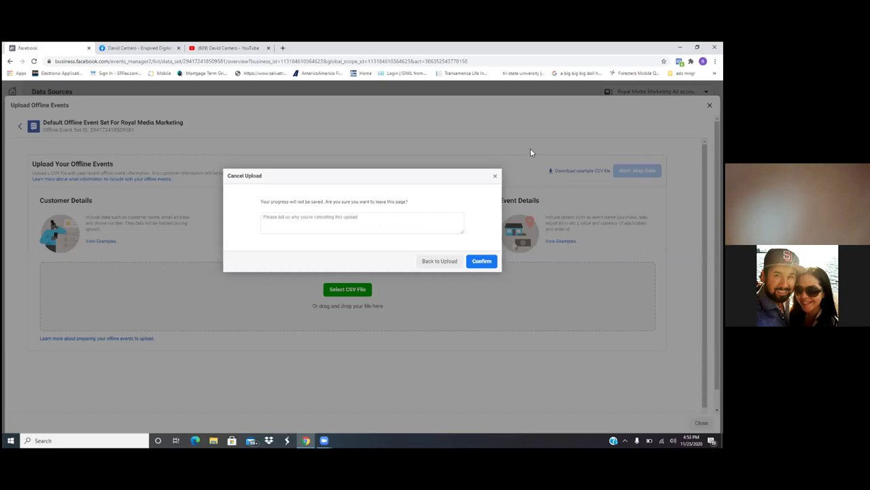
{"action": "left_click", "coordinate": [494, 177]}
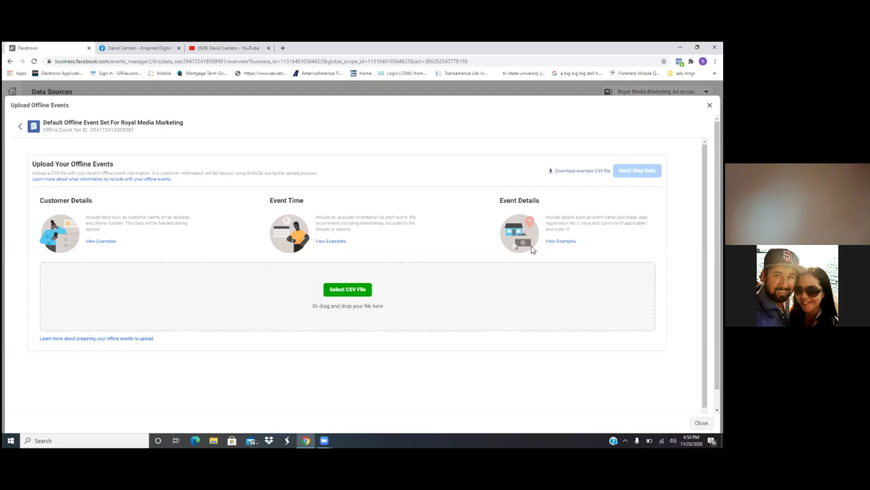
{"action": "left_click", "coordinate": [709, 105]}
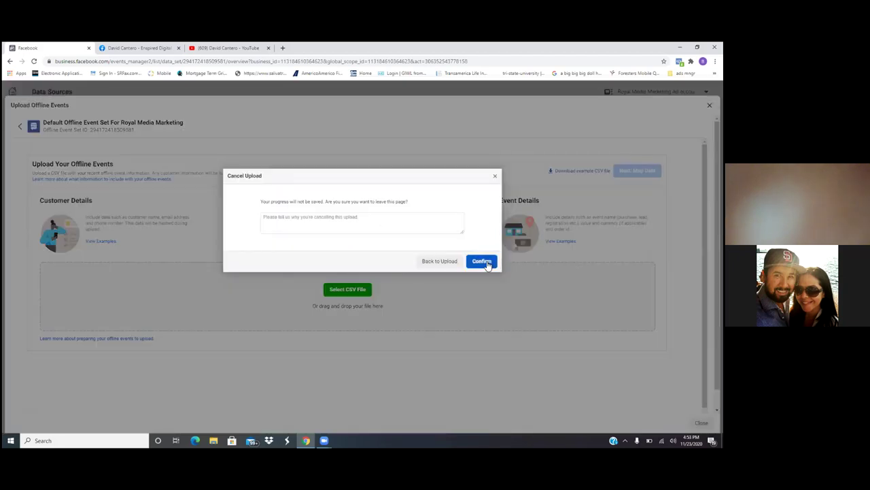
{"action": "left_click", "coordinate": [450, 261]}
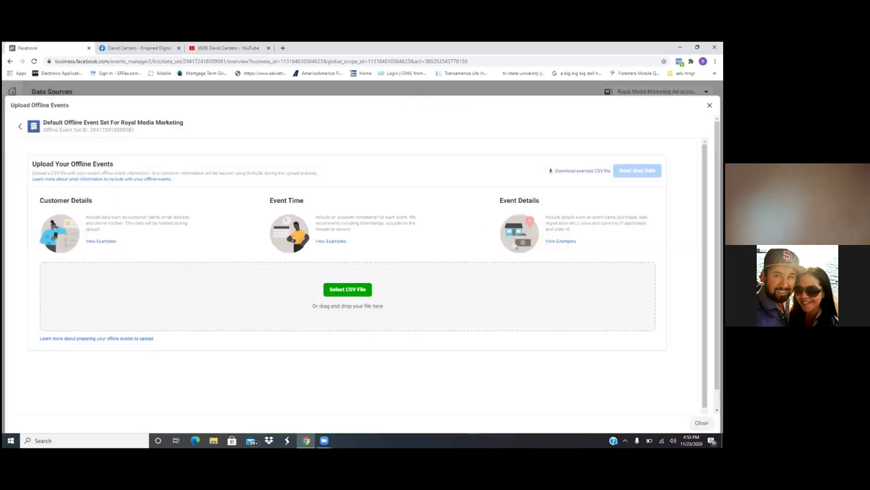
{"action": "left_click", "coordinate": [709, 105]}
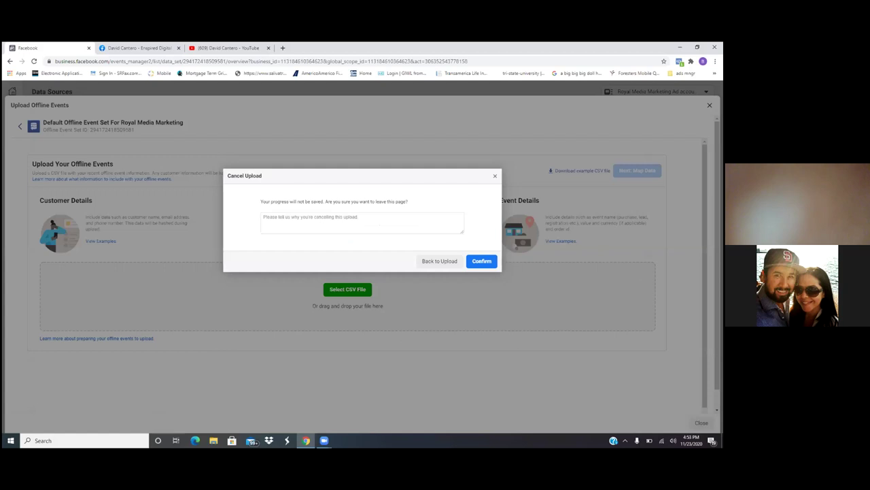
{"action": "left_click", "coordinate": [471, 260]}
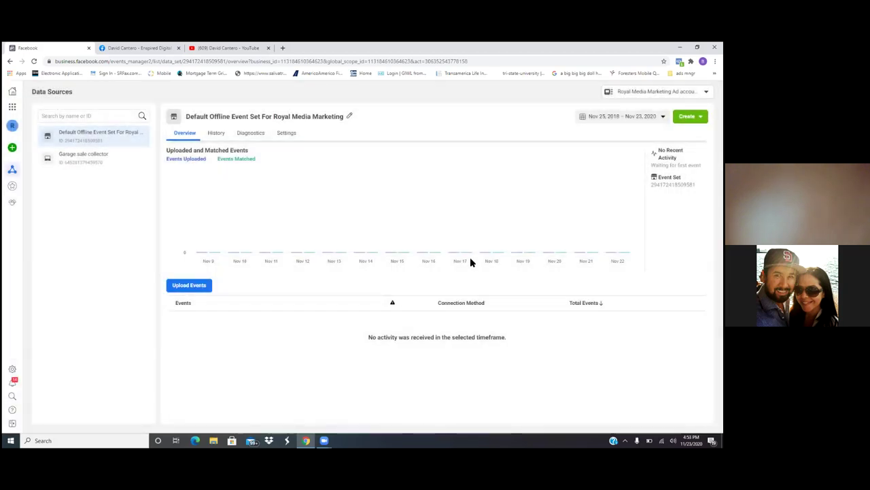
Step: Rename the Garage sale collector pixel to 'Royal Media Marketing' and save it
{"action": "left_click", "coordinate": [34, 63]}
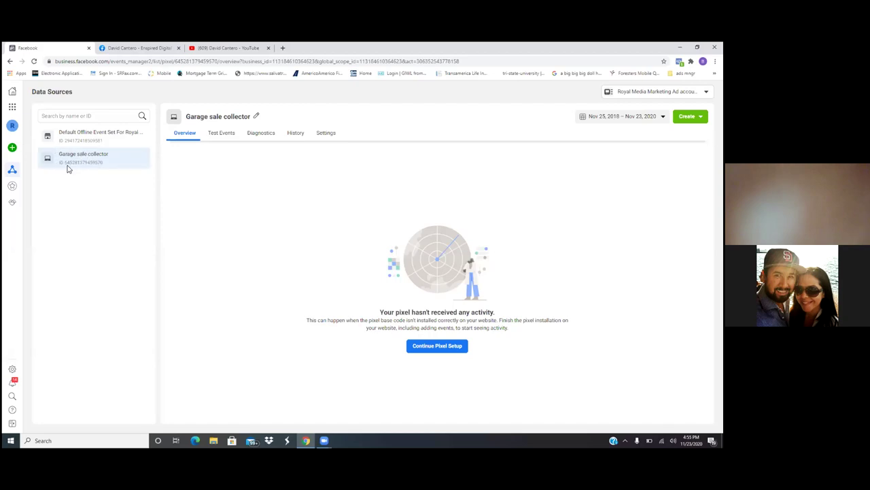
{"action": "left_click", "coordinate": [256, 116]}
{"action": "left_click", "coordinate": [256, 117]}
{"action": "key", "text": "BackSpace"}
{"action": "key", "text": "BackSpace"}
{"action": "key", "text": "BackSpace"}
{"action": "key", "text": "BackSpace"}
{"action": "key", "text": "BackSpace"}
{"action": "key", "text": "BackSpace"}
{"action": "key", "text": "BackSpace"}
{"action": "key", "text": "BackSpace"}
{"action": "key", "text": "BackSpace"}
{"action": "key", "text": "BackSpace"}
{"action": "key", "text": "BackSpace"}
{"action": "key", "text": "BackSpace"}
{"action": "key", "text": "BackSpace"}
{"action": "key", "text": "BackSpace"}
{"action": "key", "text": "BackSpace"}
{"action": "key", "text": "BackSpace"}
{"action": "key", "text": "BackSpace"}
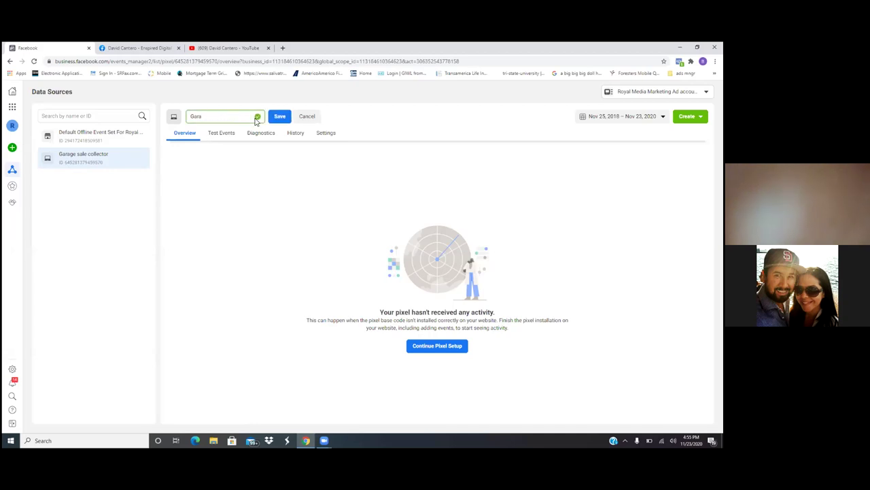
{"action": "key", "text": "BackSpace"}
{"action": "key", "text": "BackSpace"}
{"action": "key", "text": "BackSpace"}
{"action": "key", "text": "BackSpace"}
{"action": "type", "text": "Royal"}
{"action": "type", "text": "dia Marketing pixel"}
{"action": "key", "text": "BackSpace"}
{"action": "key", "text": "BackSpace"}
{"action": "key", "text": "BackSpace"}
{"action": "left_click", "coordinate": [279, 116]}
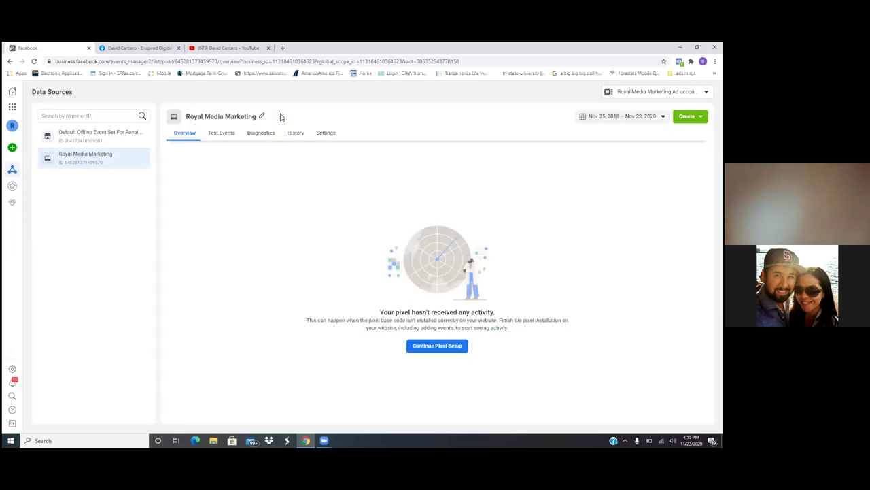
Step: Dismiss the pixel setup options and bookmark the pixel page as 'Pixel' in ads mngr
{"action": "left_click", "coordinate": [436, 347]}
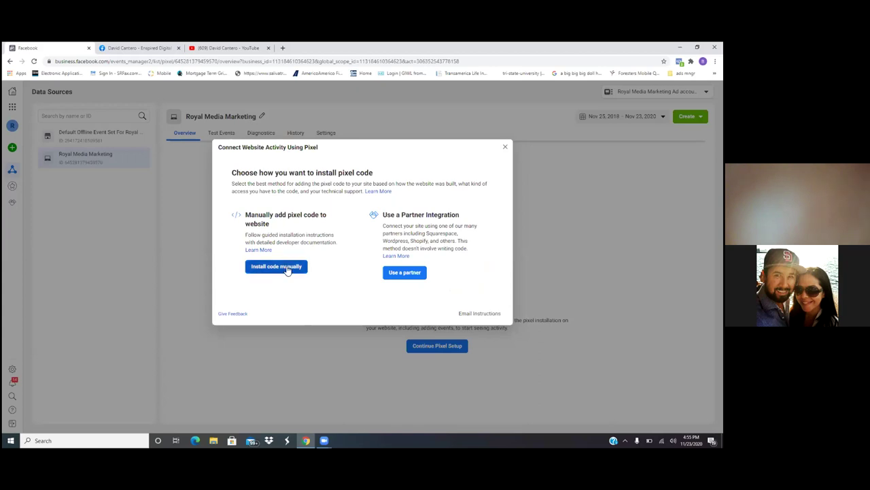
{"action": "left_click", "coordinate": [505, 147]}
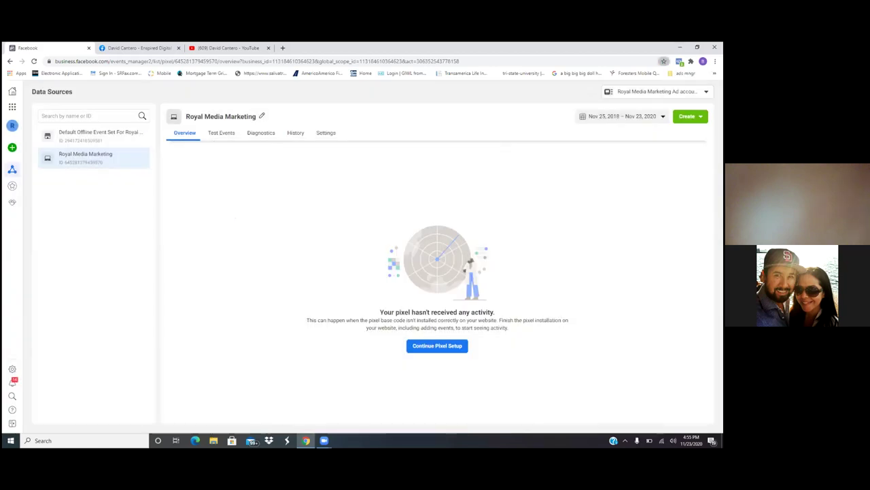
{"action": "left_click", "coordinate": [664, 61]}
{"action": "key", "text": "BackSpace"}
{"action": "type", "text": "Pi"}
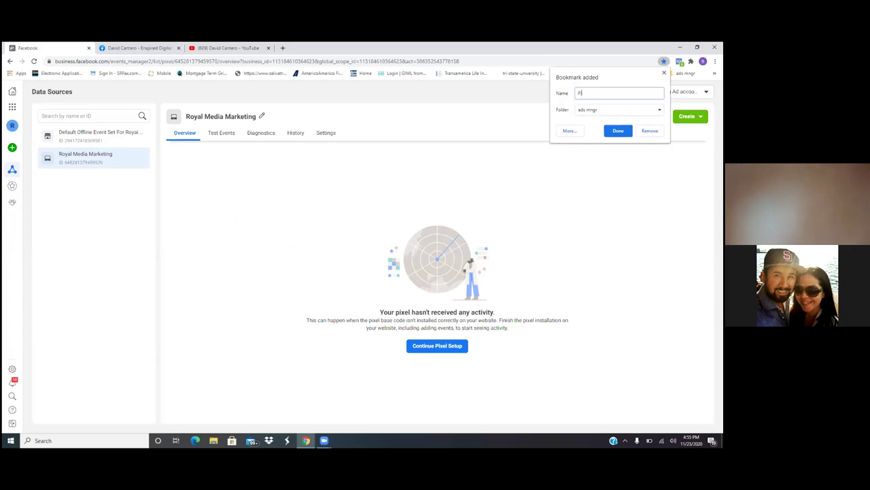
{"action": "type", "text": "xel"}
{"action": "key", "text": "Return"}
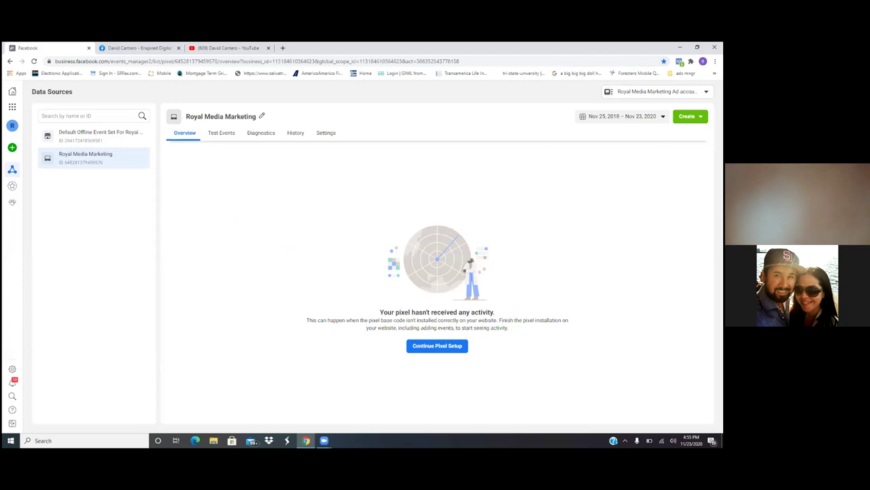
{"action": "mouse_move", "coordinate": [15, 172]}
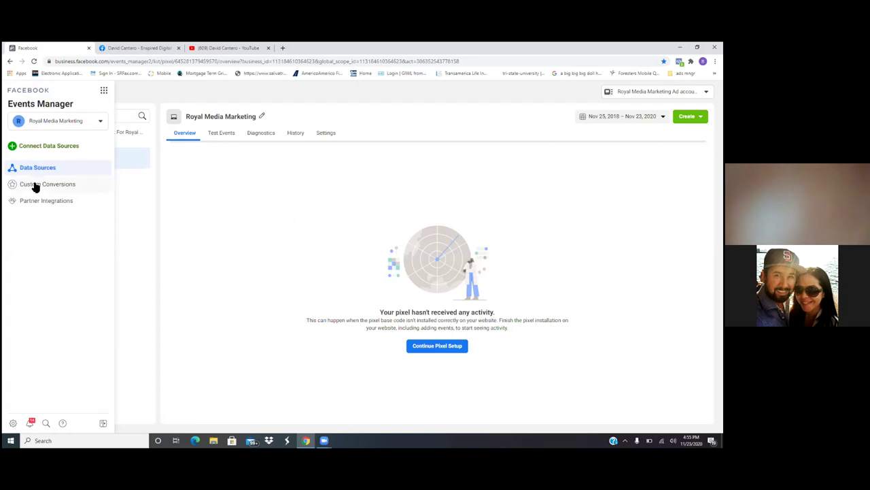
Step: Open Custom Conversions and bookmark it as 'Custom Conv'
{"action": "left_click", "coordinate": [35, 187]}
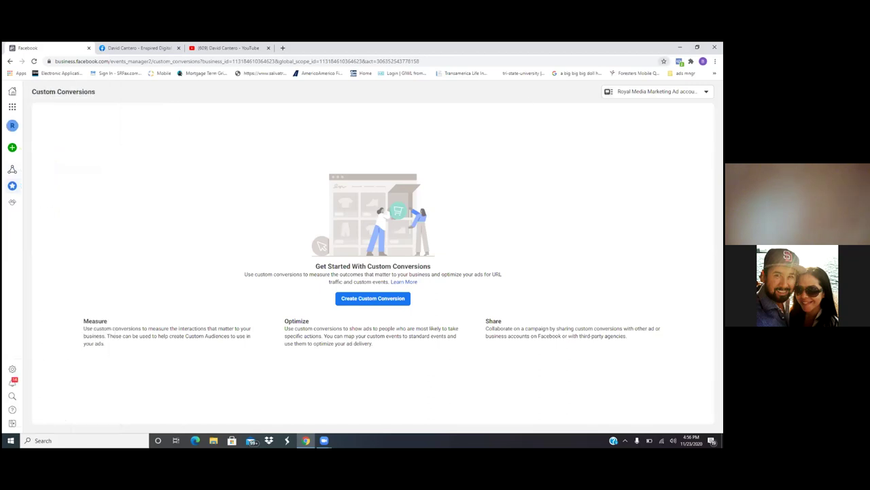
{"action": "left_click", "coordinate": [663, 61]}
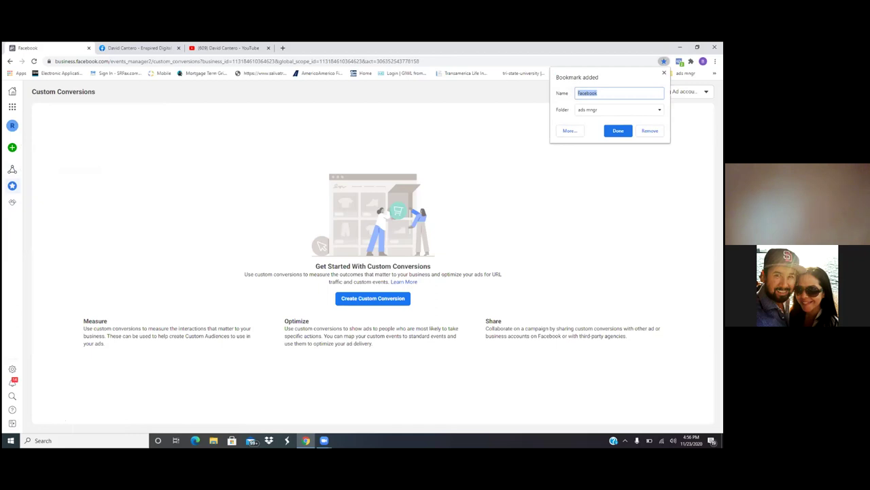
{"action": "key", "text": "BackSpace"}
{"action": "type", "text": "Custom Conv."}
{"action": "key", "text": "Return"}
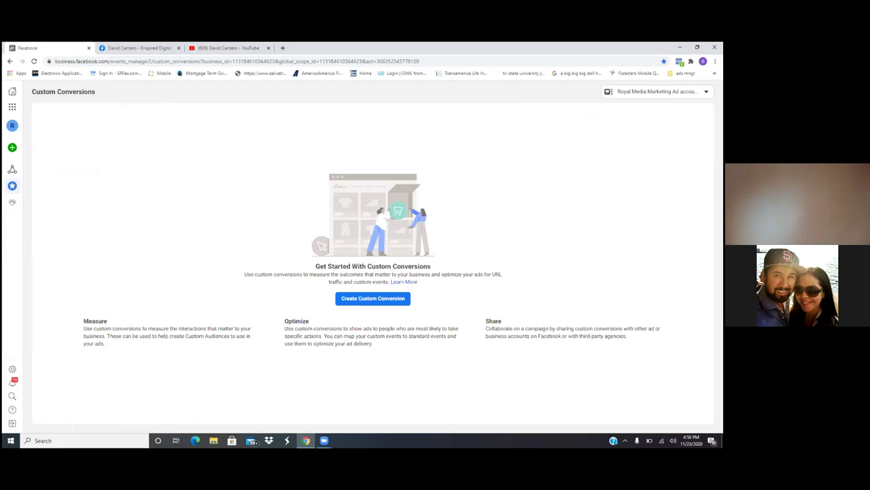
Step: Browse the Business Tools list and the saved ads mngr bookmark folder
{"action": "left_click", "coordinate": [12, 109]}
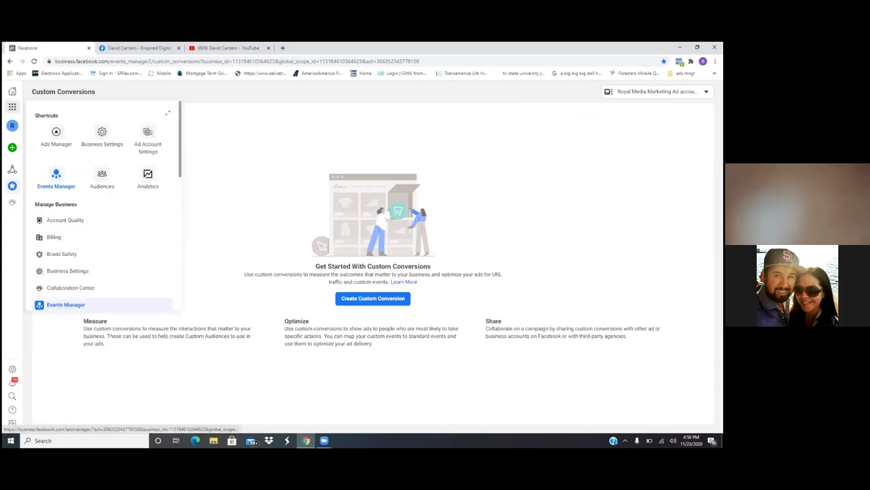
{"action": "left_click", "coordinate": [56, 130]}
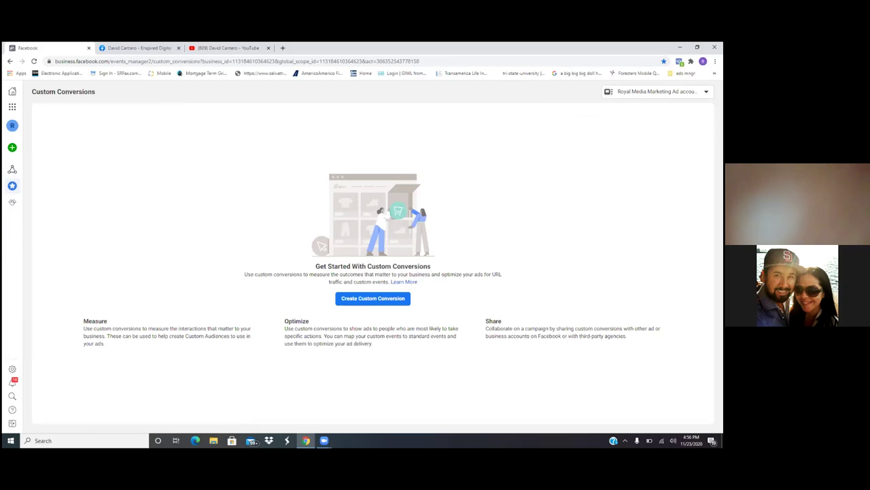
{"action": "left_click", "coordinate": [684, 73]}
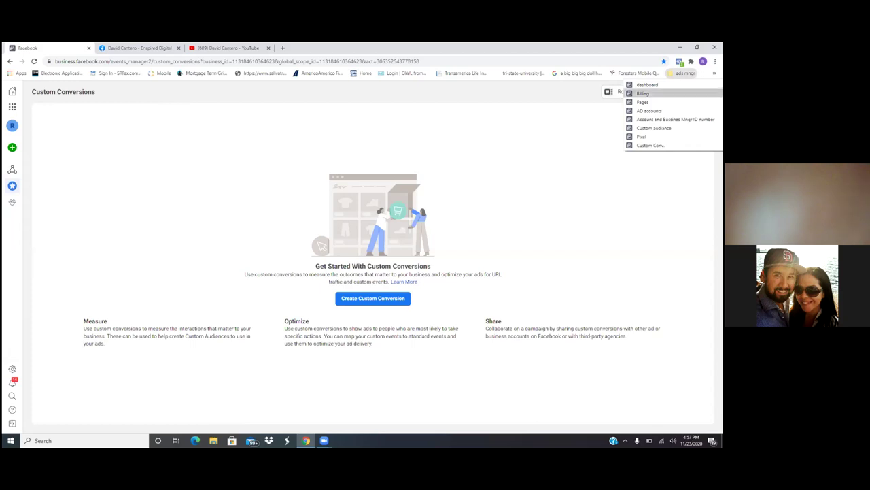
{"action": "left_click", "coordinate": [259, 160]}
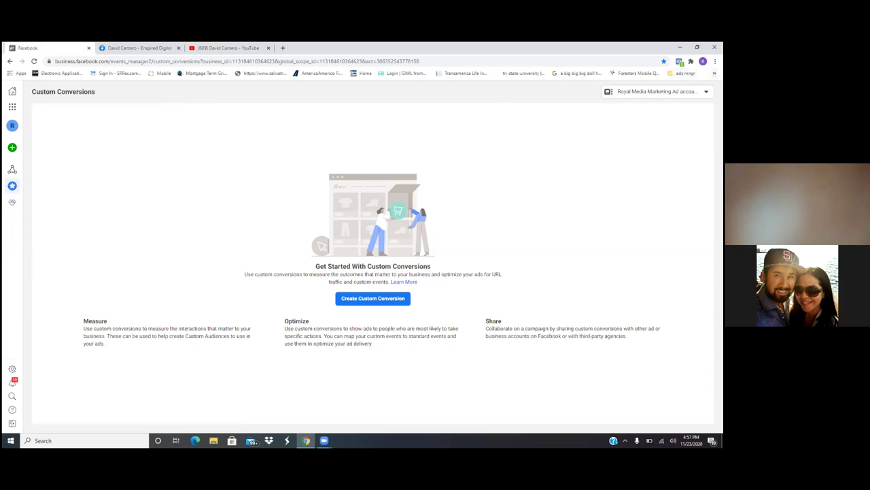
{"action": "left_click", "coordinate": [686, 73]}
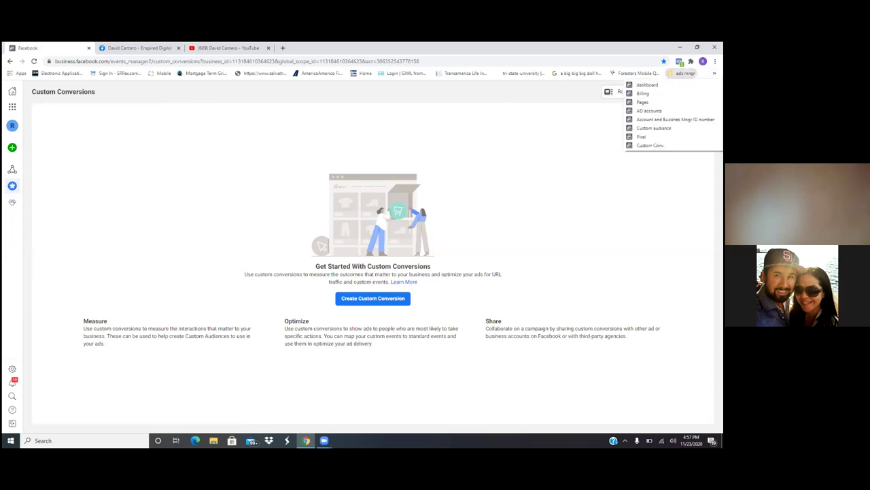
{"action": "key", "text": "Escape"}
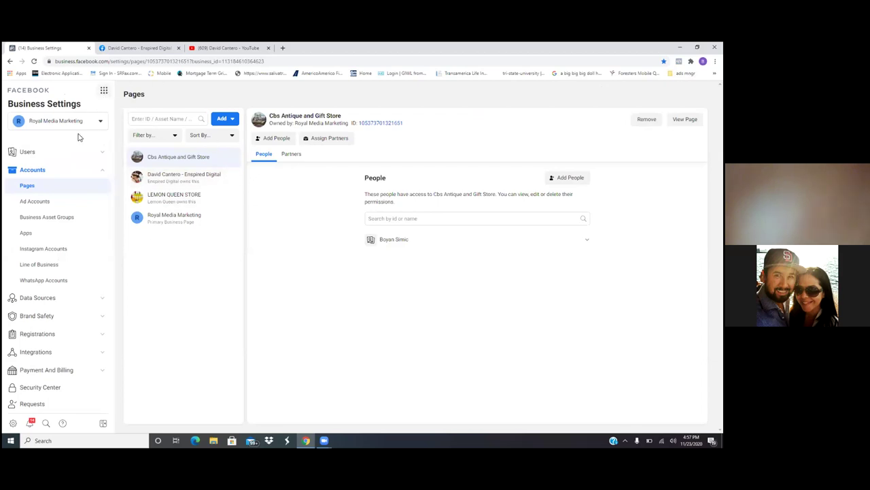
Step: Bookmark the Users > People page as 'Bussines Settings' and remove Enspired Digital from the admin's assets
{"action": "left_click", "coordinate": [36, 154]}
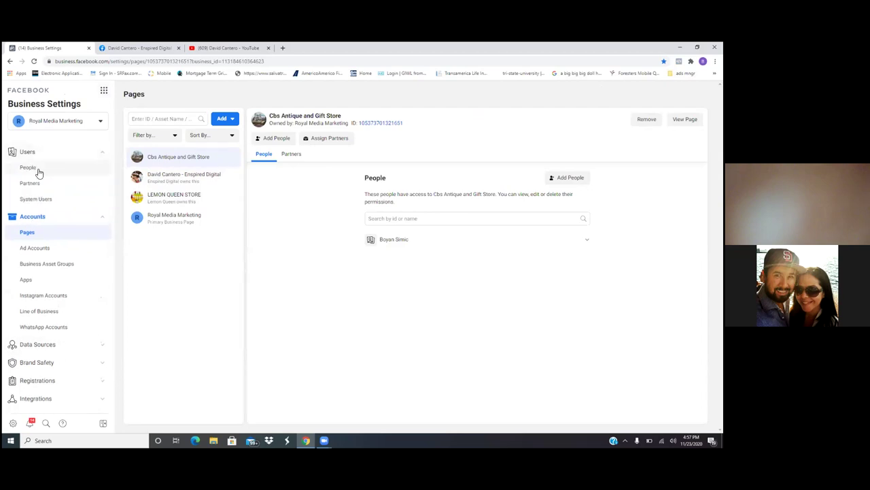
{"action": "left_click", "coordinate": [39, 172]}
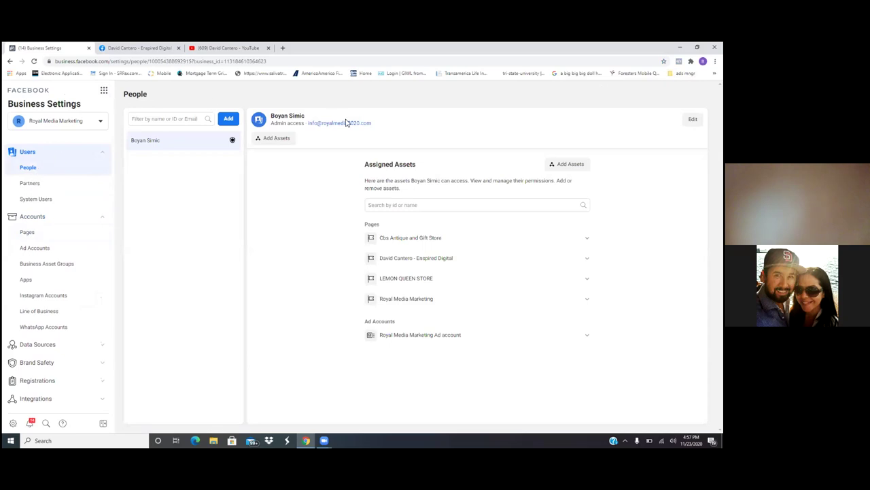
{"action": "left_click", "coordinate": [663, 60]}
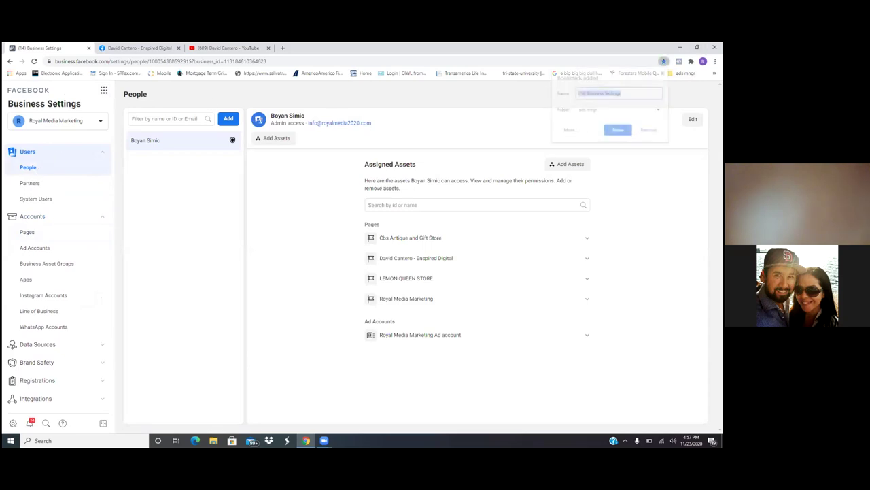
{"action": "key", "text": "BackSpace"}
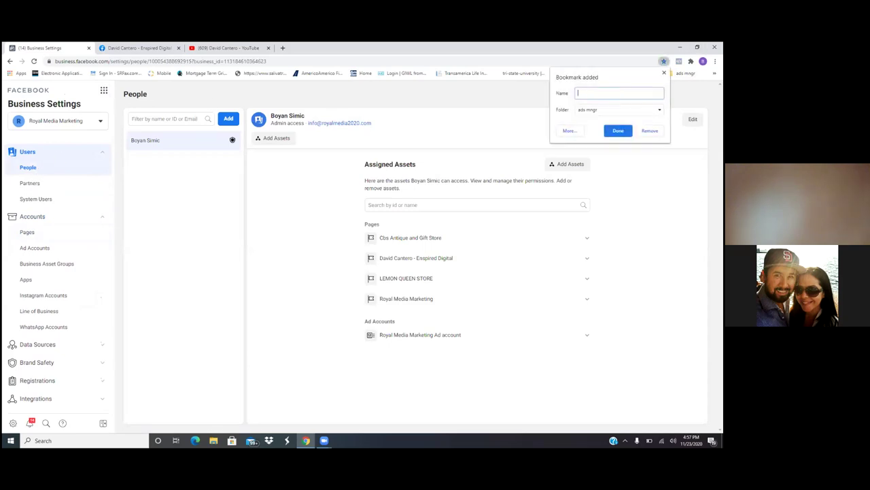
{"action": "type", "text": "Bussines Settings"}
{"action": "key", "text": "Return"}
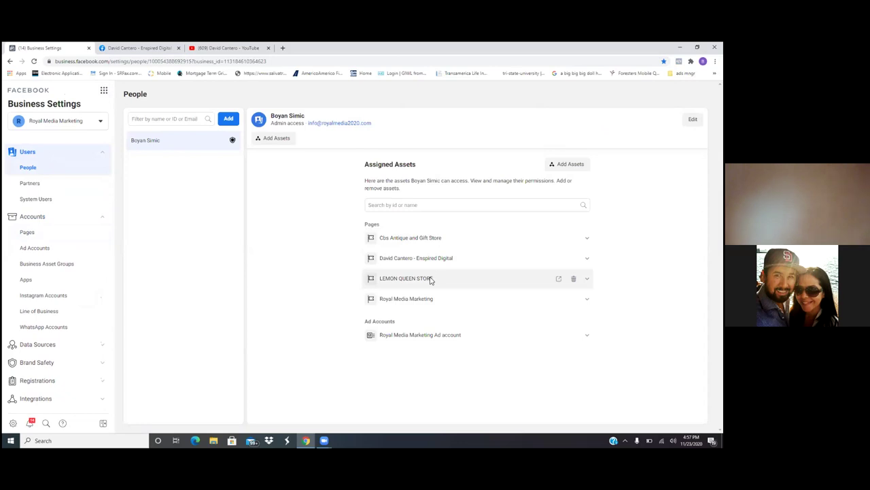
{"action": "left_click", "coordinate": [573, 258]}
{"action": "left_click", "coordinate": [542, 261]}
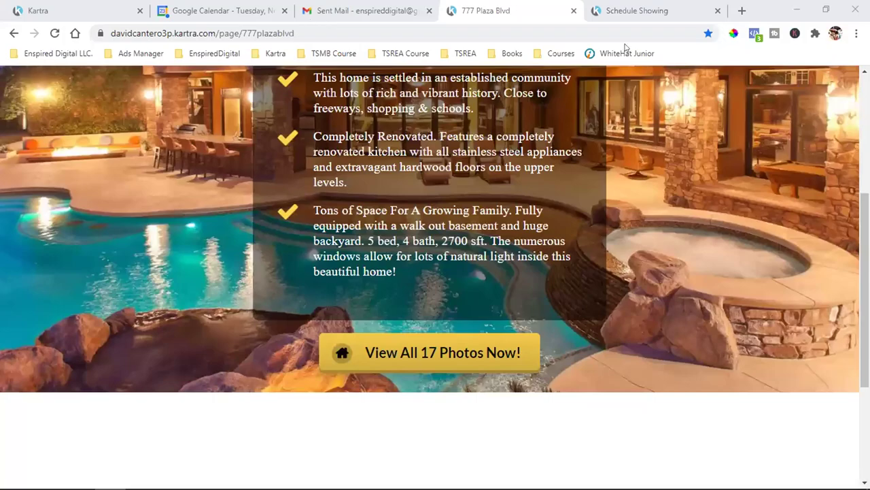
Step: Open the Enspired Digital page from bookmarks and go to its Settings > Page Roles
{"action": "left_click", "coordinate": [333, 53]}
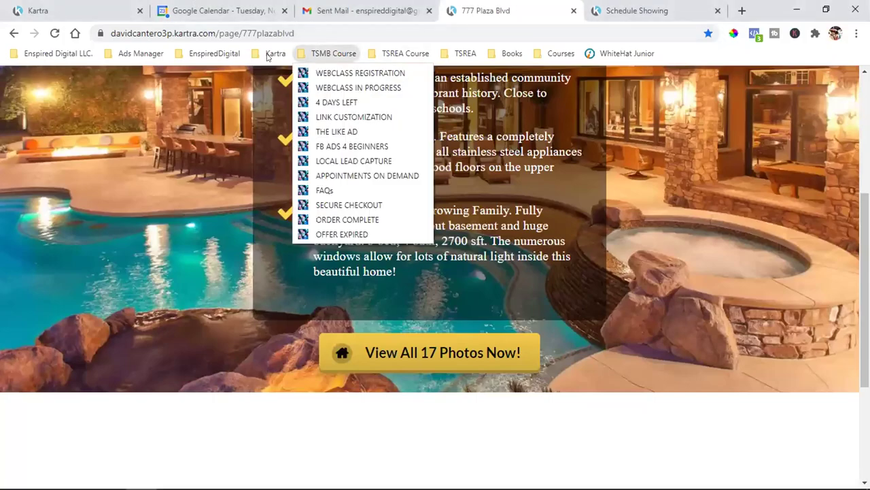
{"action": "mouse_move", "coordinate": [214, 53]}
{"action": "left_click", "coordinate": [207, 104]}
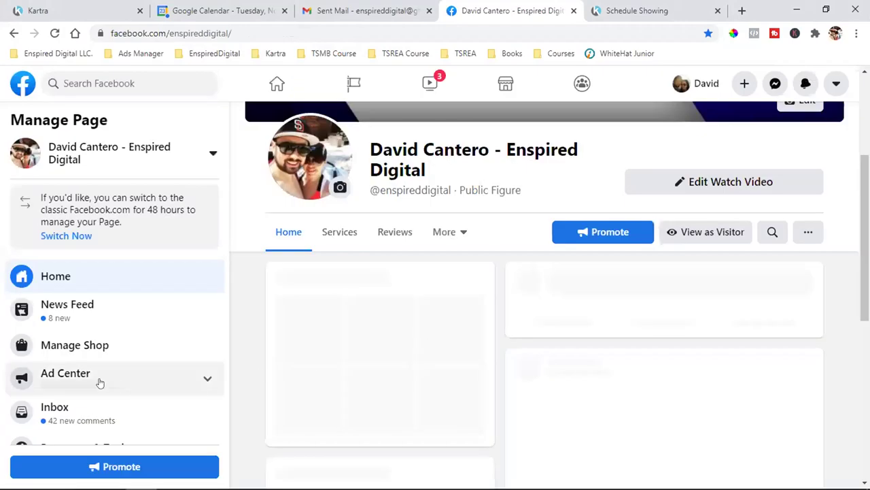
{"action": "scroll", "coordinate": [102, 388], "scroll_direction": "down", "scroll_amount": 3}
{"action": "left_click", "coordinate": [72, 426]}
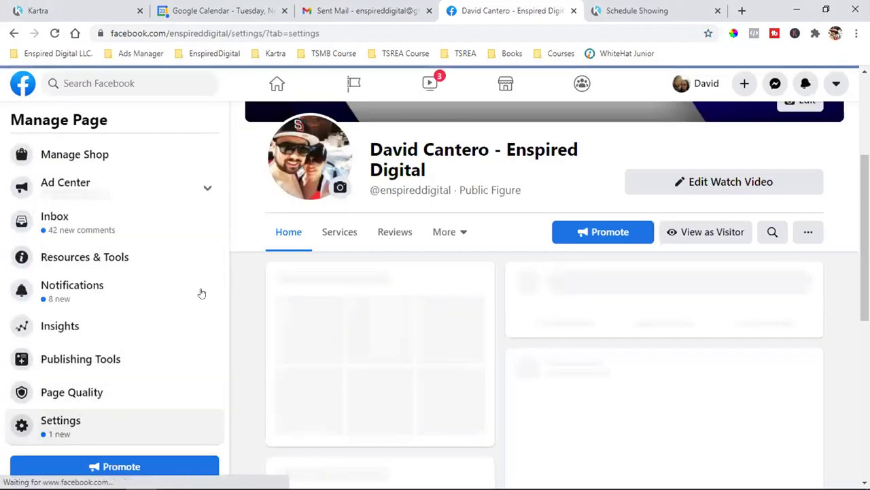
{"action": "scroll", "coordinate": [104, 325], "scroll_direction": "down", "scroll_amount": 3}
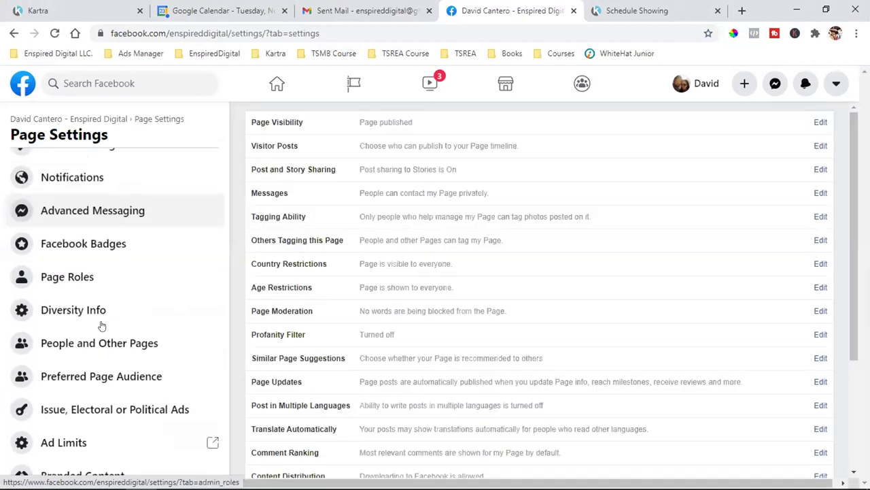
{"action": "left_click", "coordinate": [87, 280]}
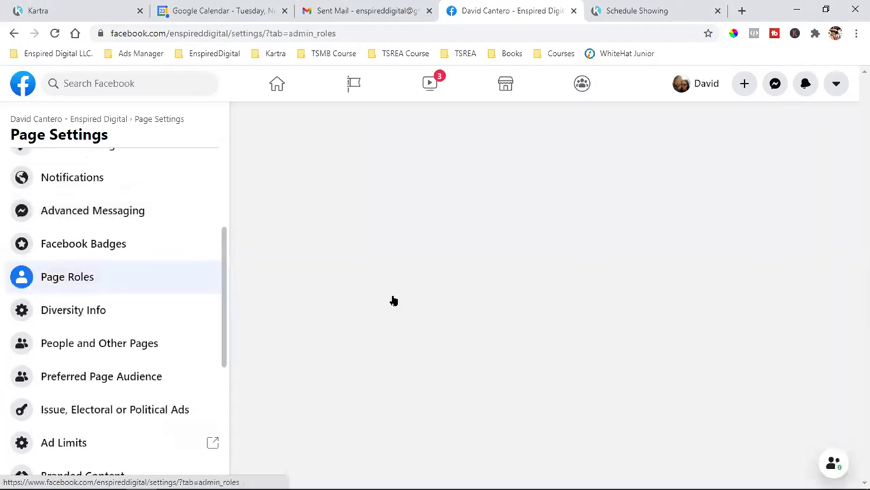
Step: Remove the Royal Media Marketing agency role, confirming with the account password
{"action": "scroll", "coordinate": [553, 304], "scroll_direction": "down", "scroll_amount": 3}
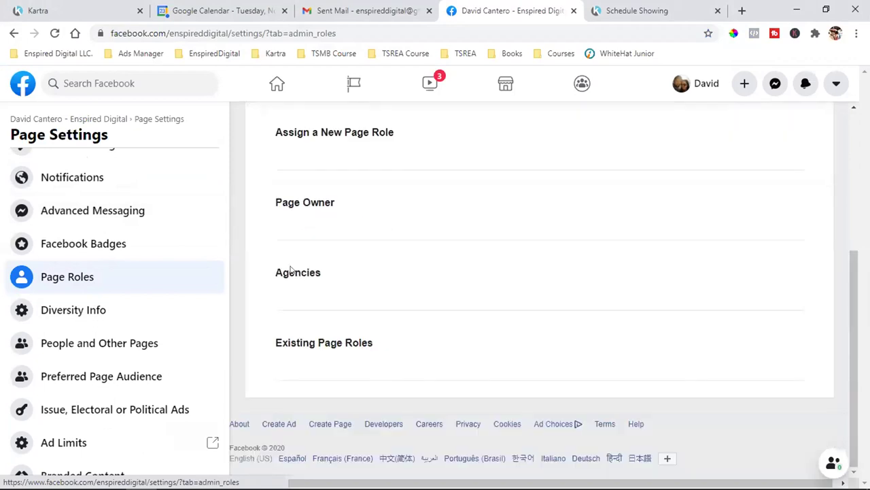
{"action": "scroll", "coordinate": [468, 281], "scroll_direction": "down", "scroll_amount": 2}
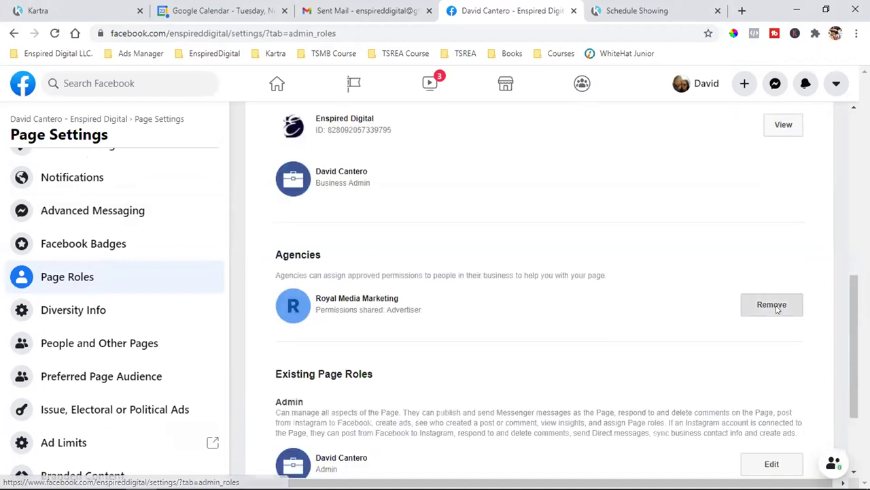
{"action": "left_click", "coordinate": [772, 305]}
{"action": "left_click", "coordinate": [666, 284]}
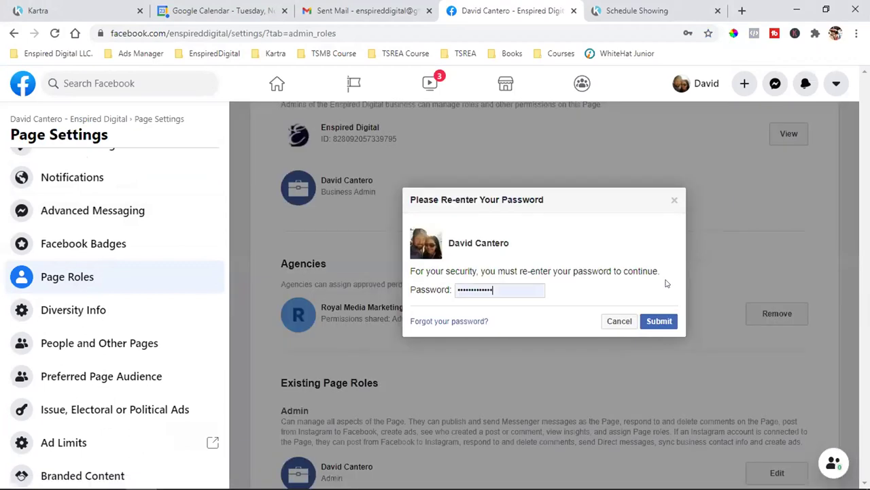
{"action": "left_click", "coordinate": [658, 320]}
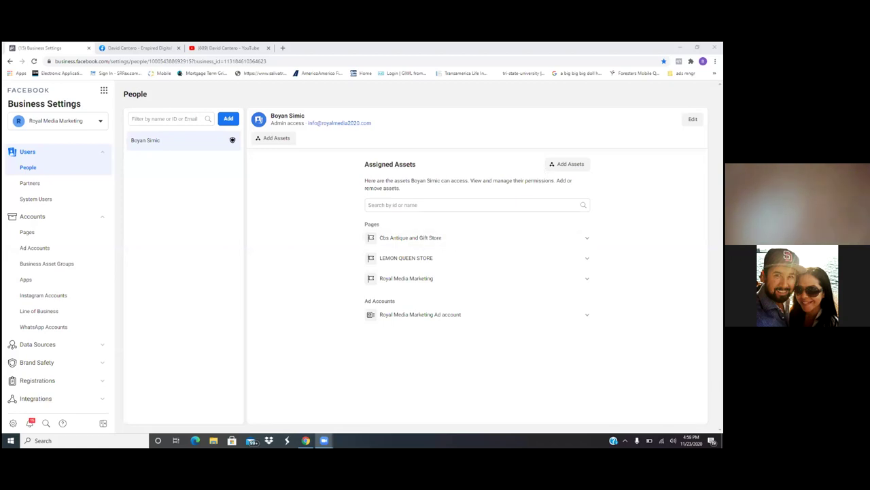
Step: Show the saved 'ads mngr' bookmarks, which now include the Business Settings page
{"action": "left_click", "coordinate": [683, 73]}
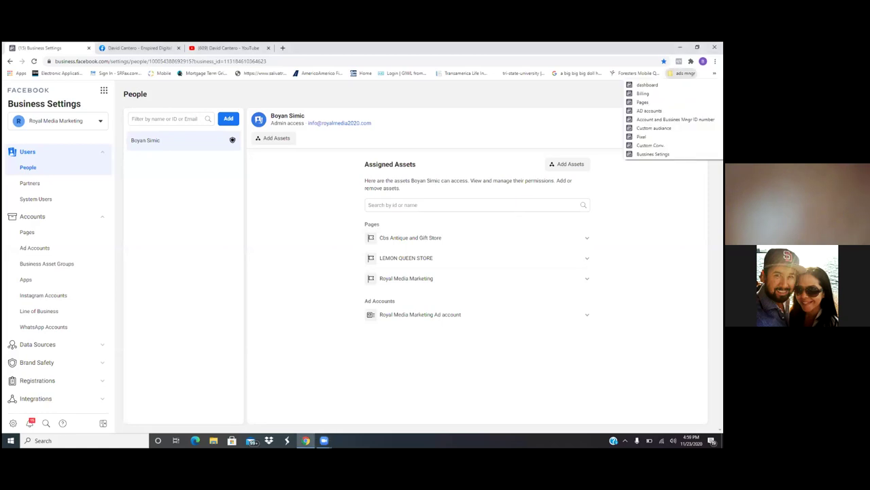